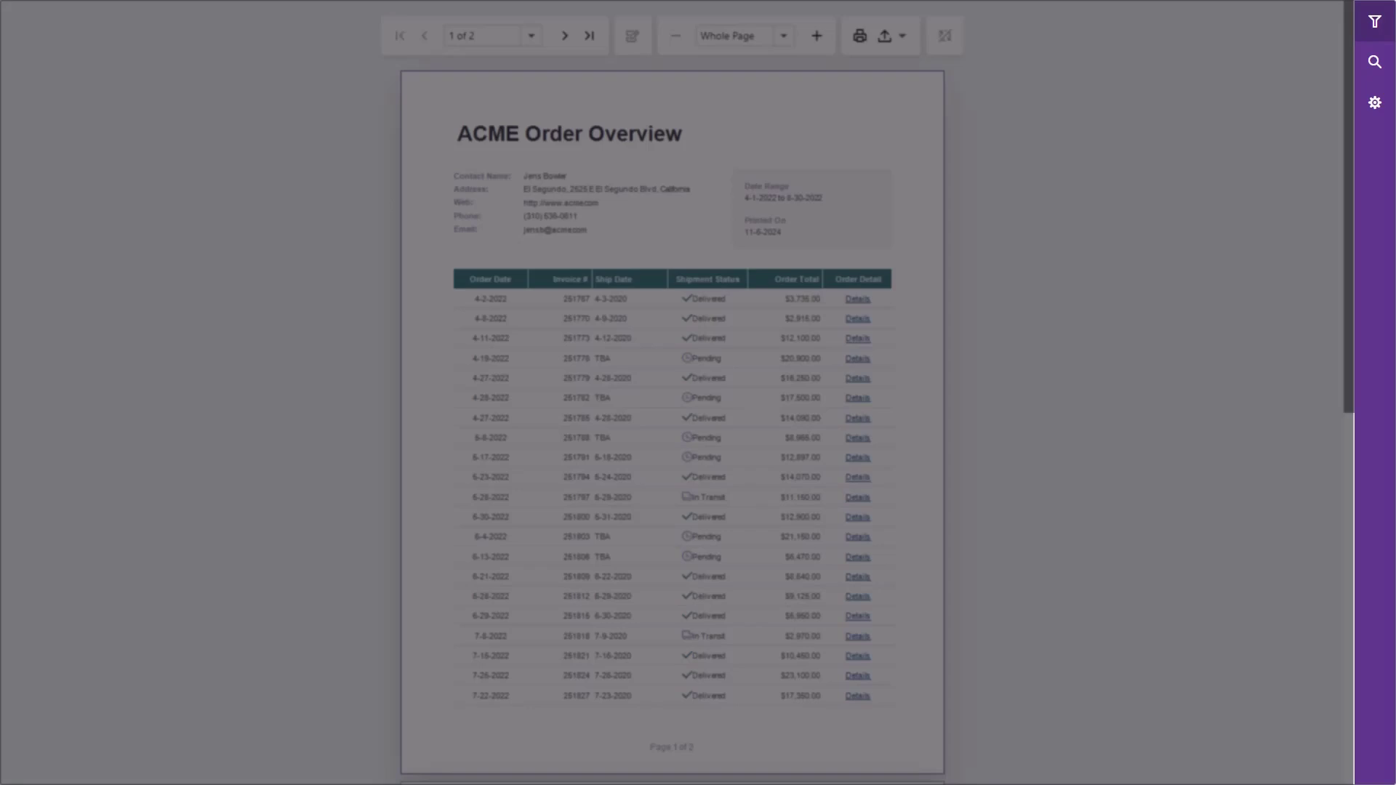
Try to advance to the next page of the ACME order report.
key("Tab")
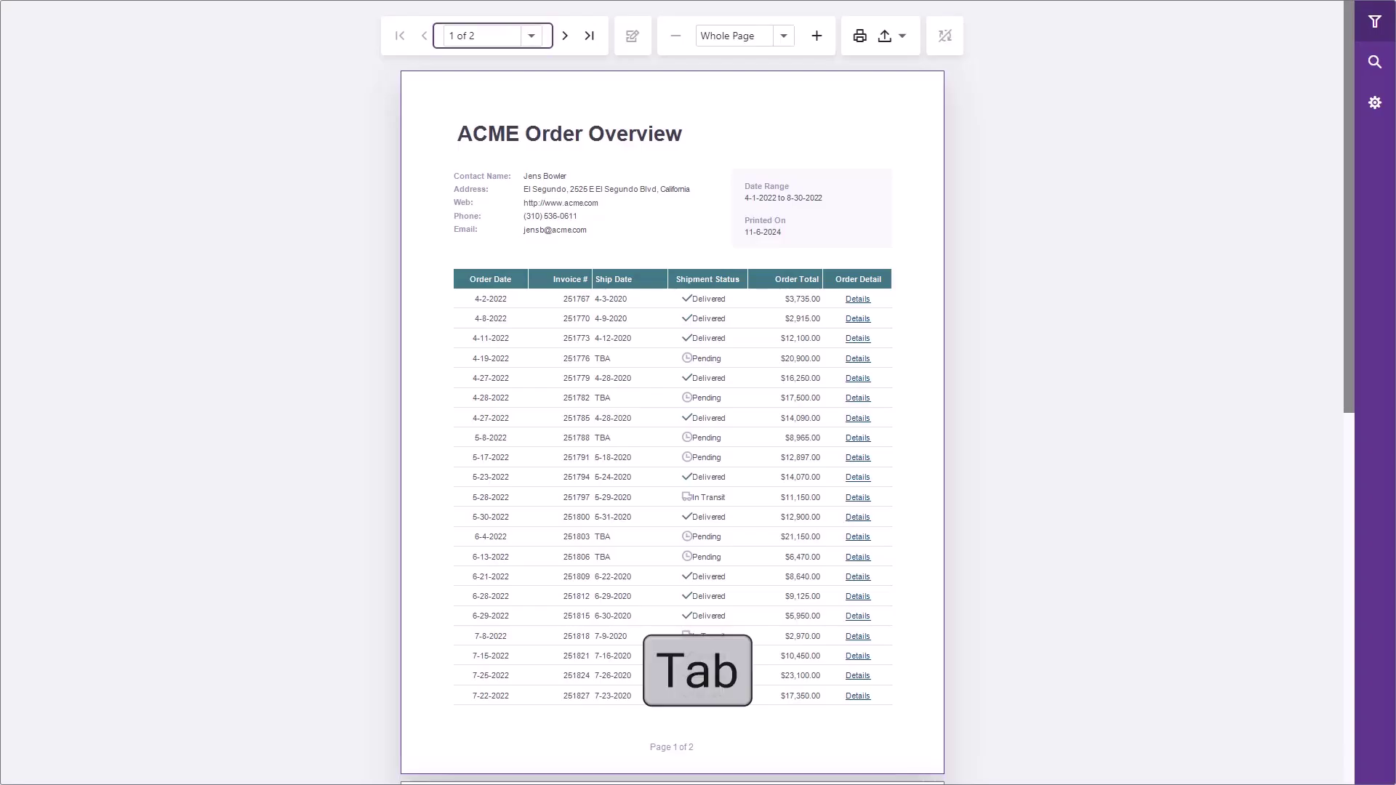
key("Right")
key("Return")
key("Return")
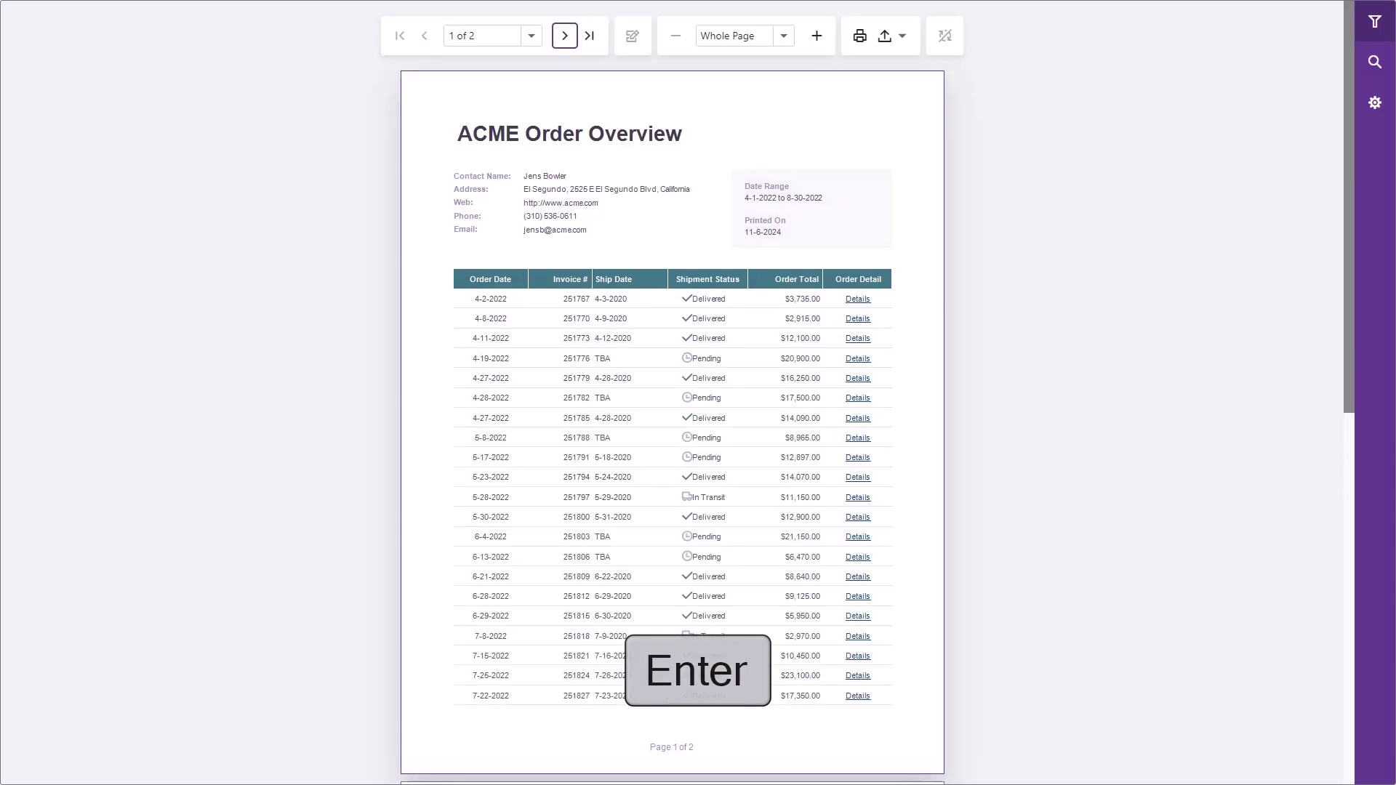
Zoom the order report to Page Width.
key("Right")
key("Right")
key("Return")
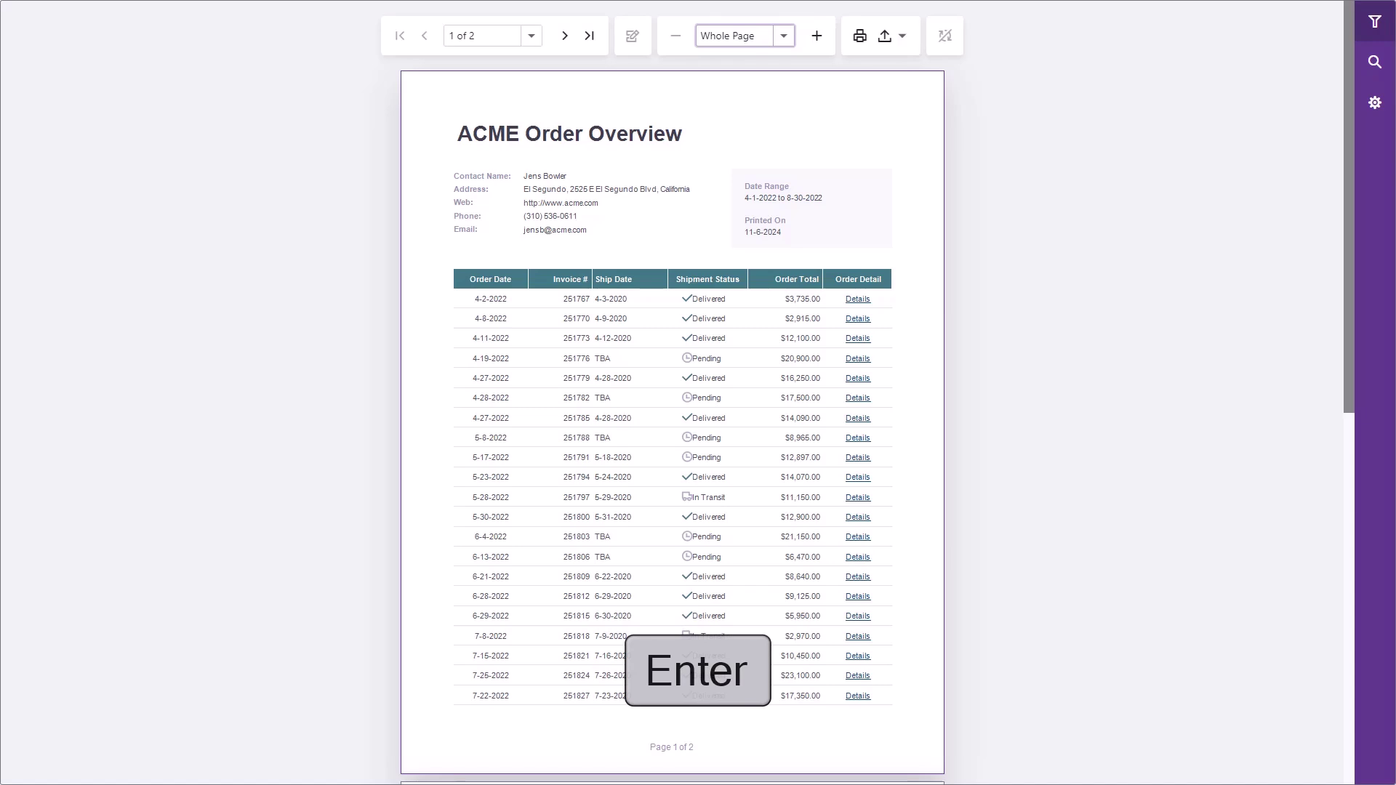
key("alt+Down")
key("Down")
key("Return")
Restore the report's zoom to Whole Page.
key("alt+Down")
key("Up")
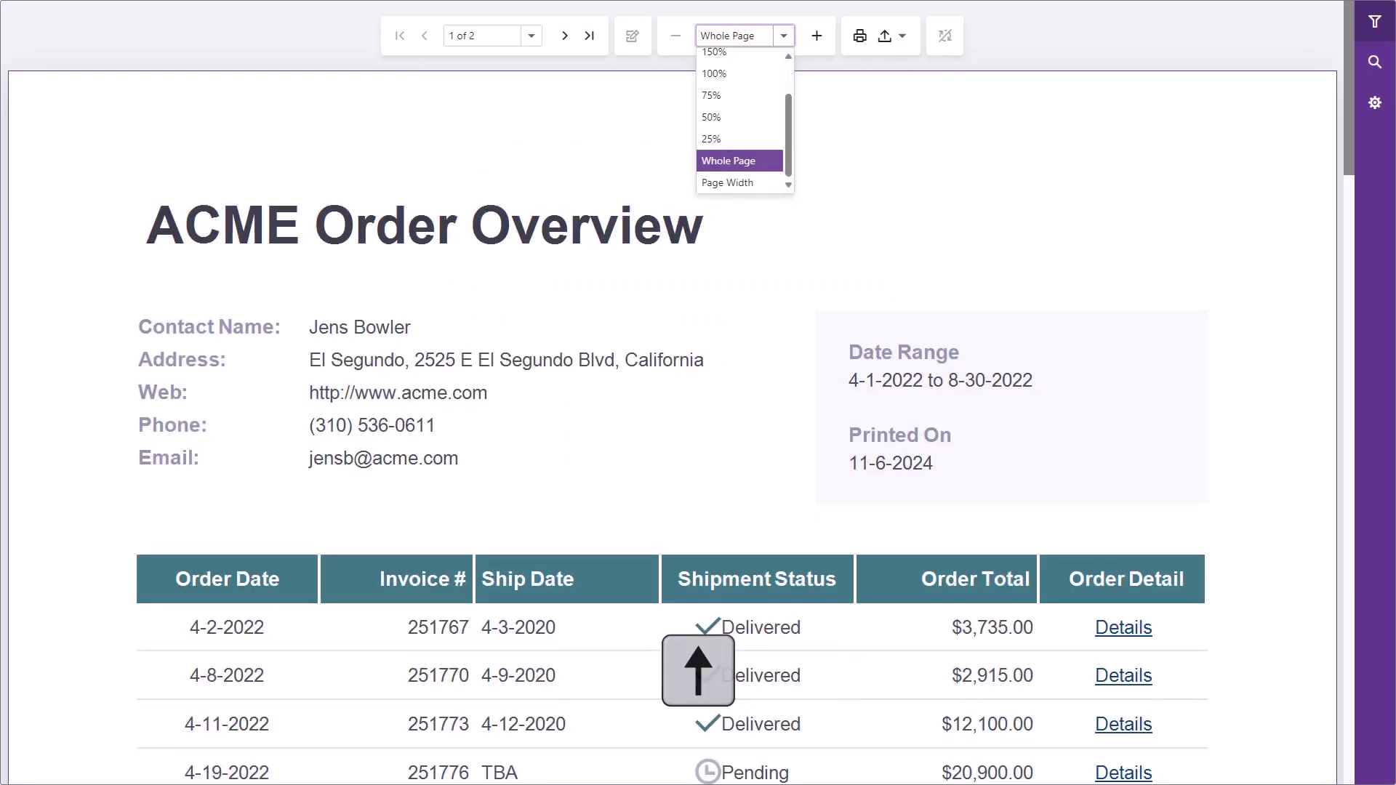
key("Return")
key("Escape")
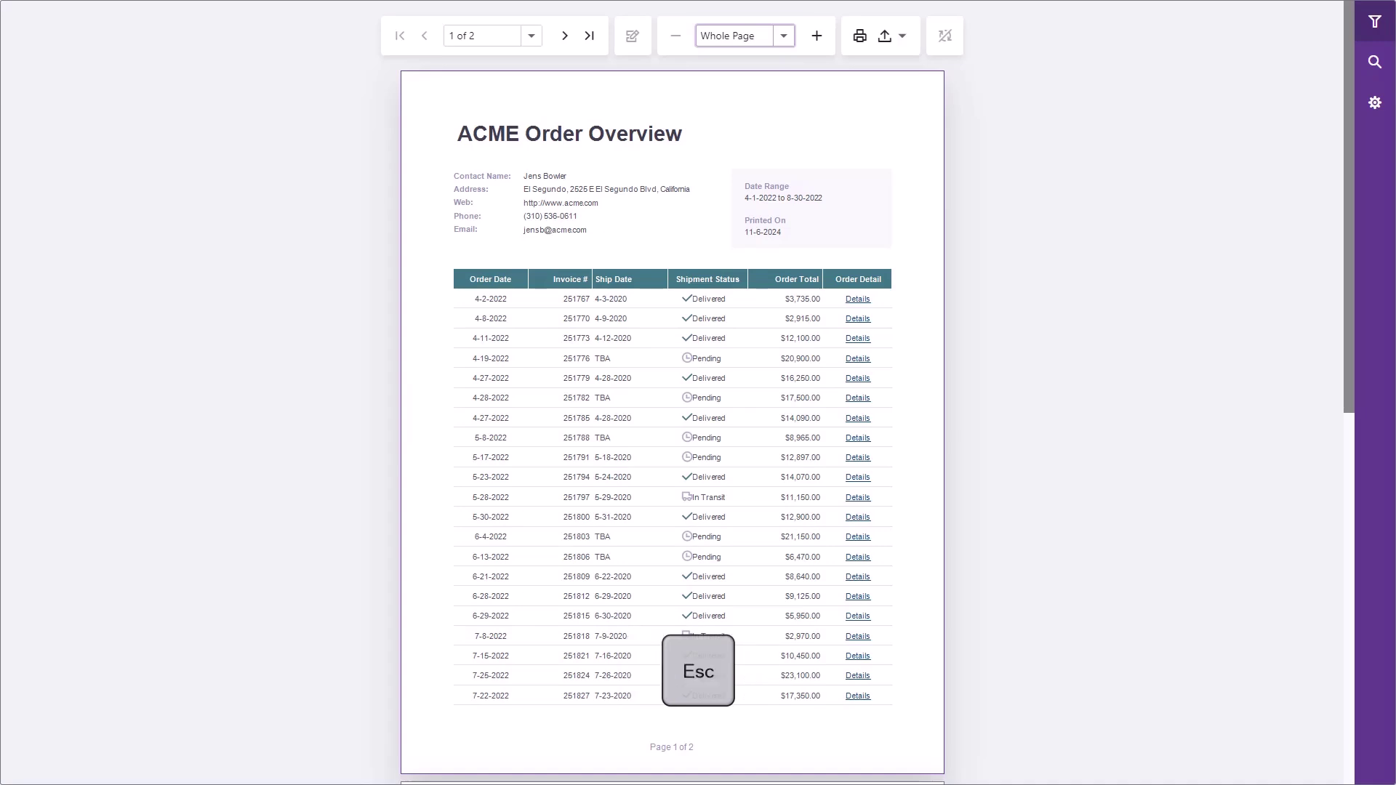
Bring up the print preview for the order report and dismiss it without printing.
key("Right")
key("Right")
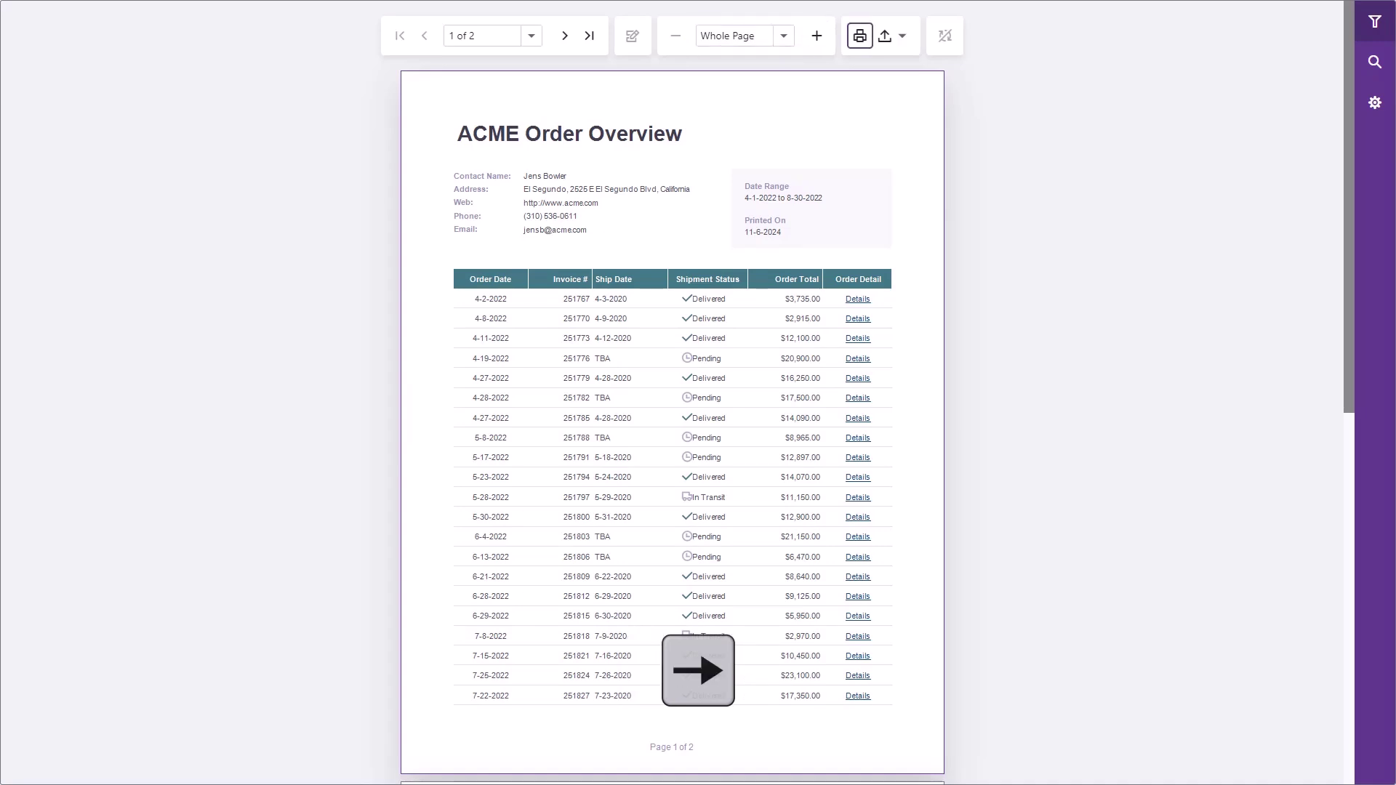
key("Return")
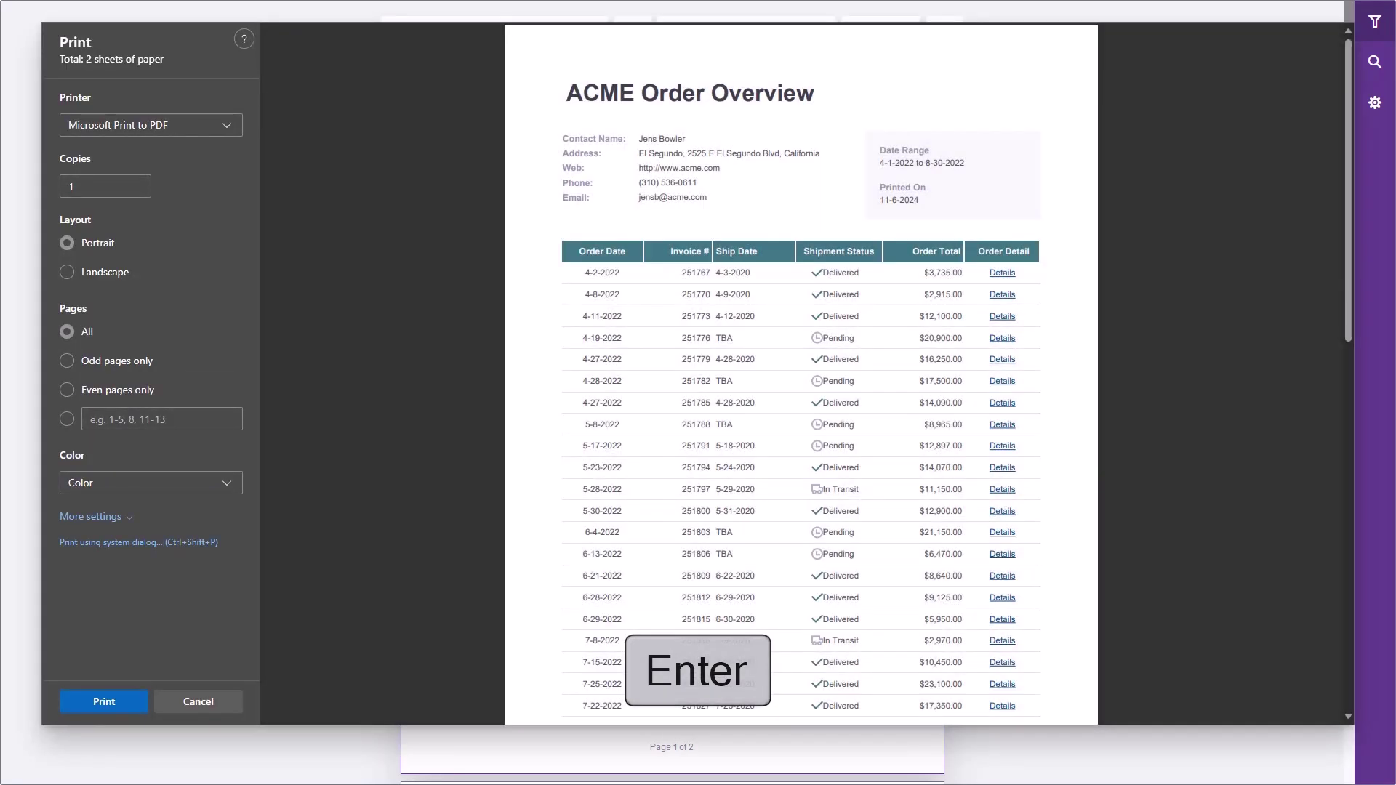
key("Escape")
Export the order report in XLSX format.
key("Right")
key("Return")
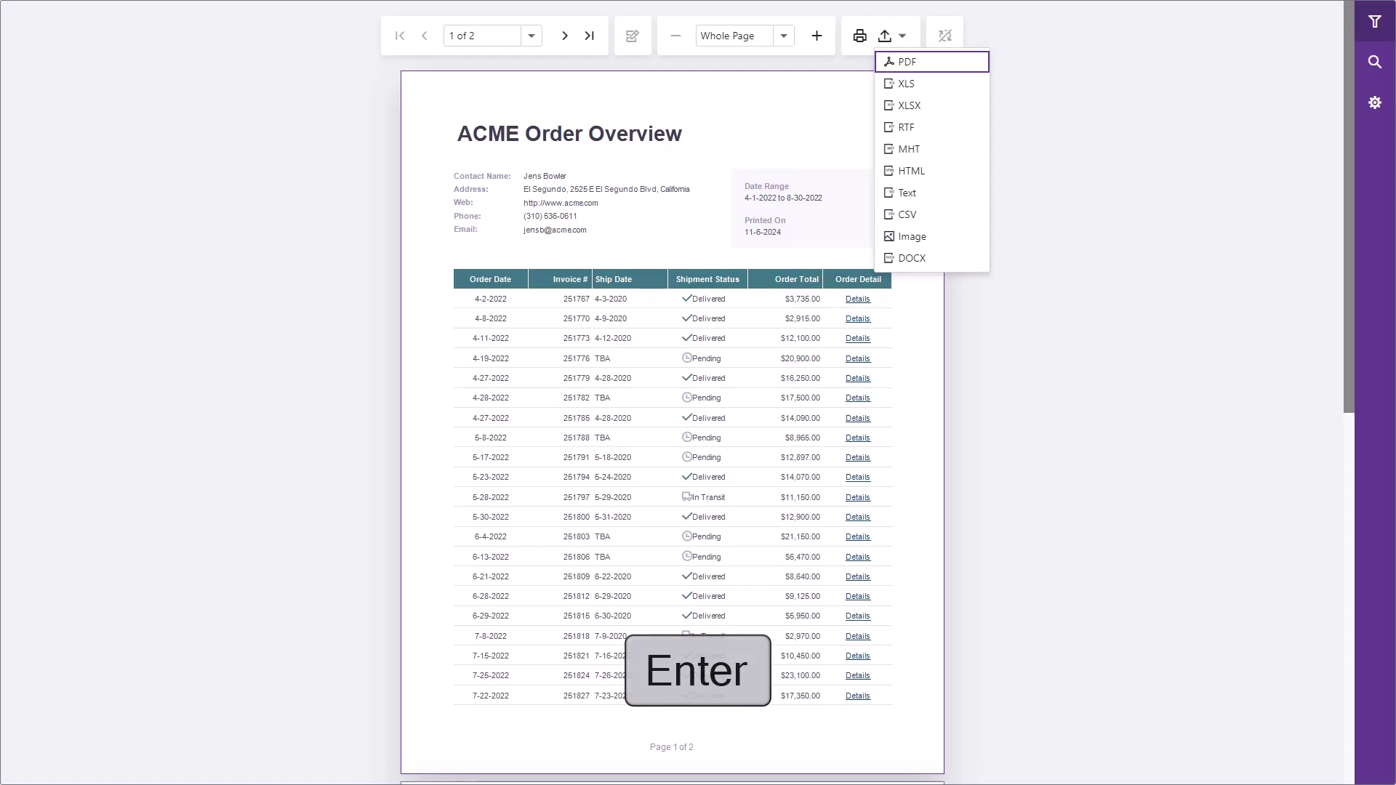
key("Down")
key("Down")
key("Return")
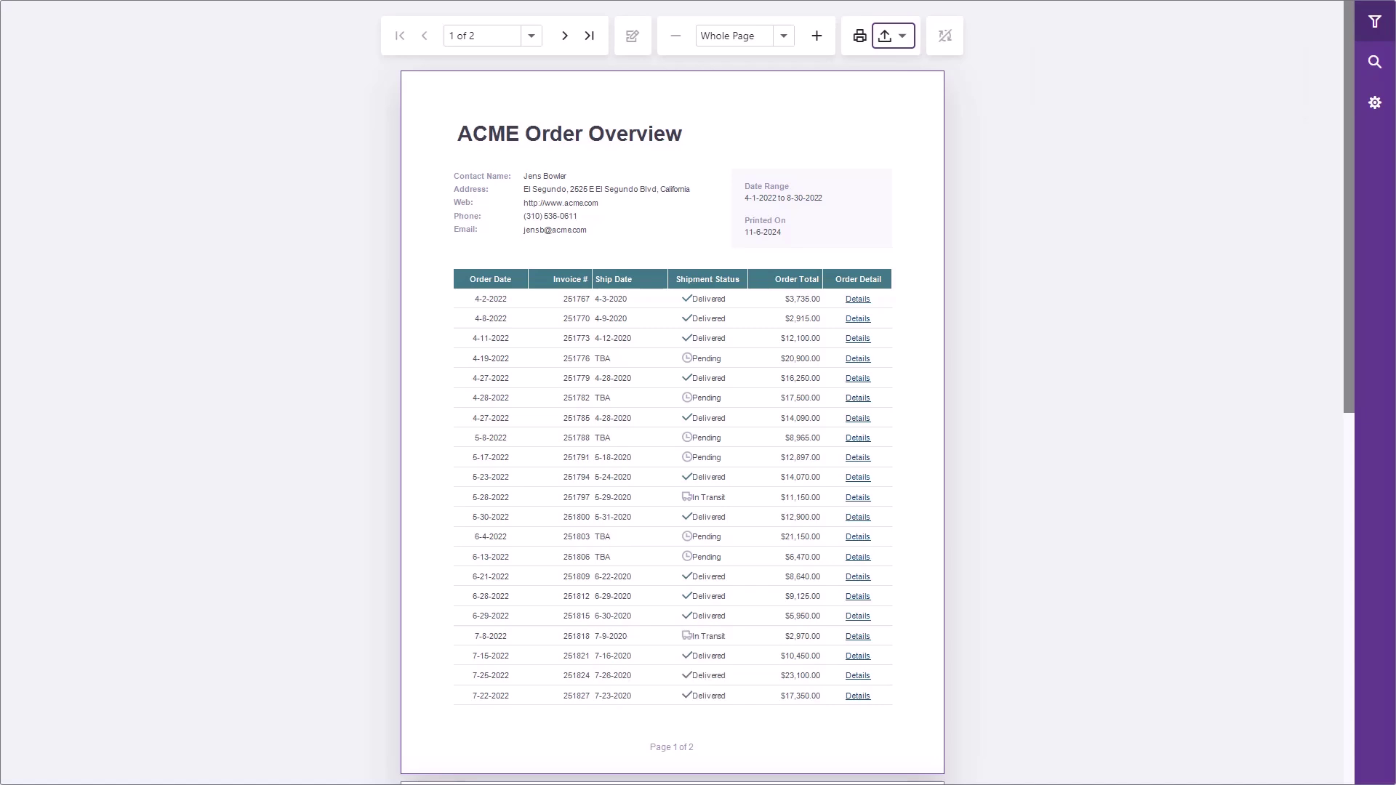
Open the report's parameters and move to the date range for editing.
key("Tab")
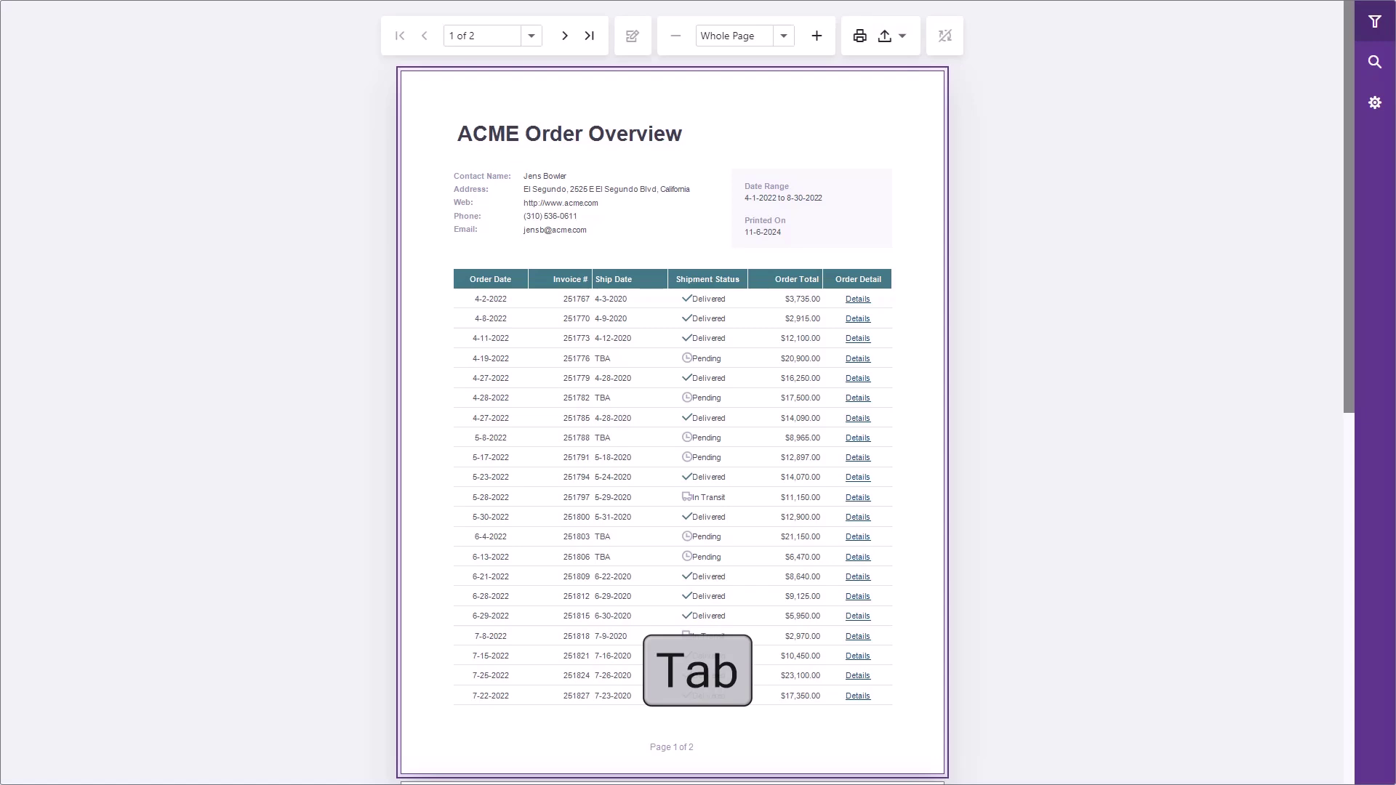
key("Tab")
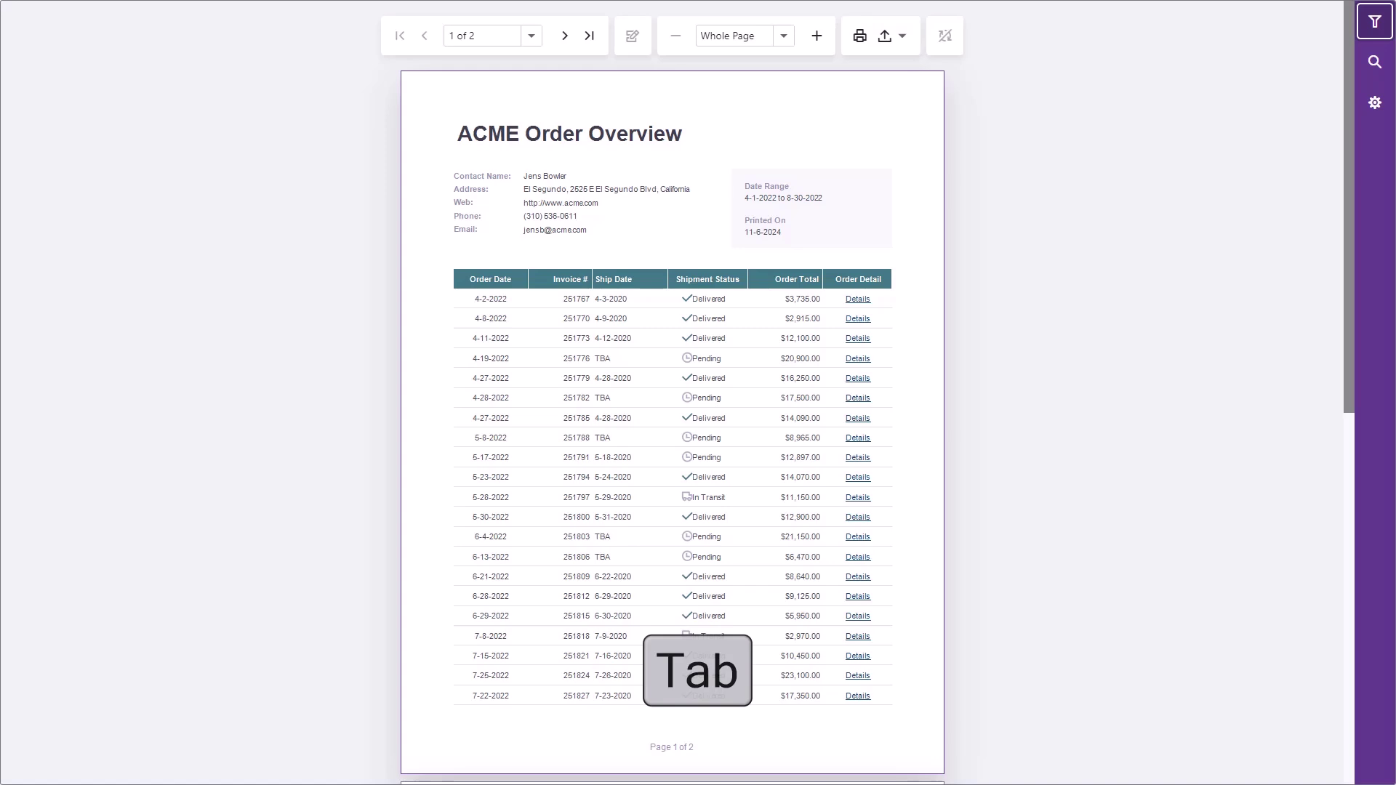
key("Return")
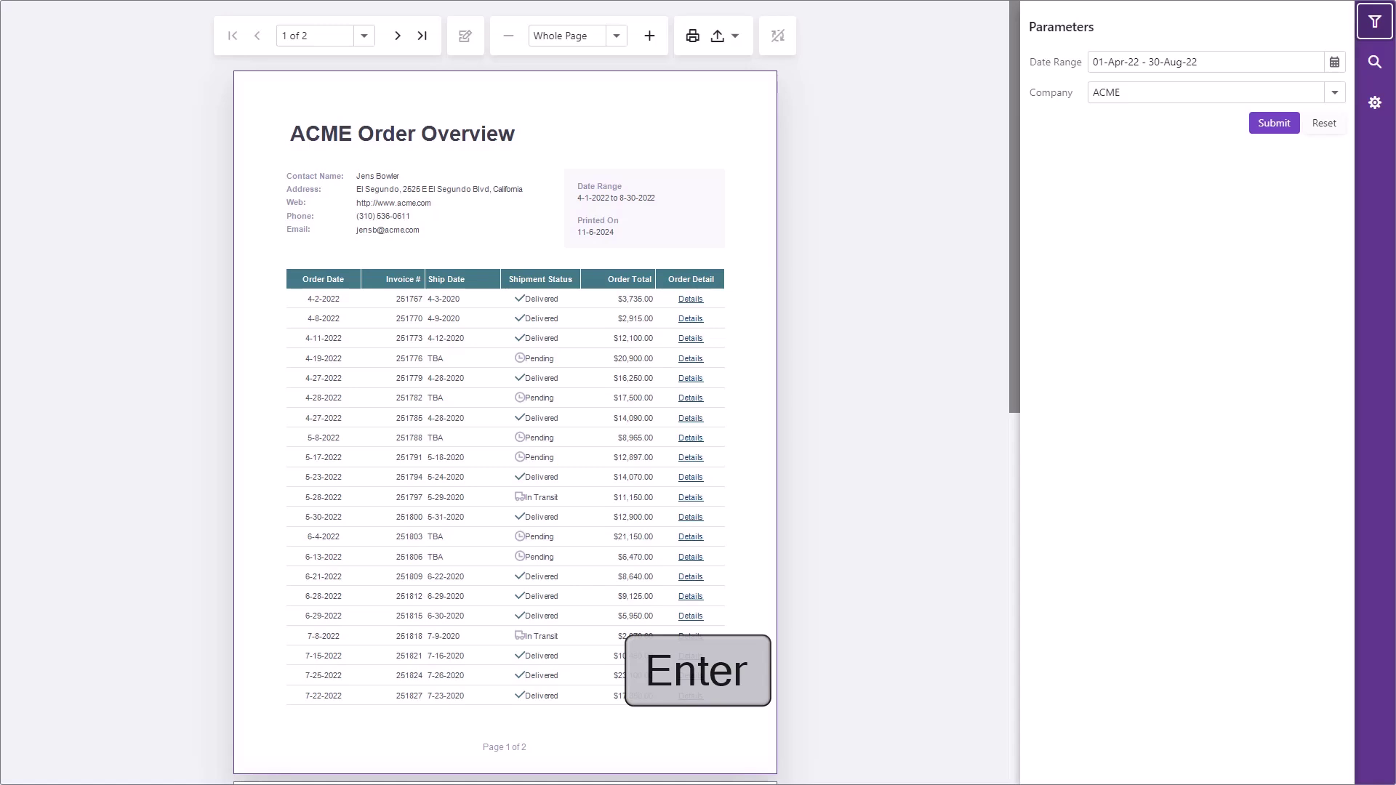
key("Tab")
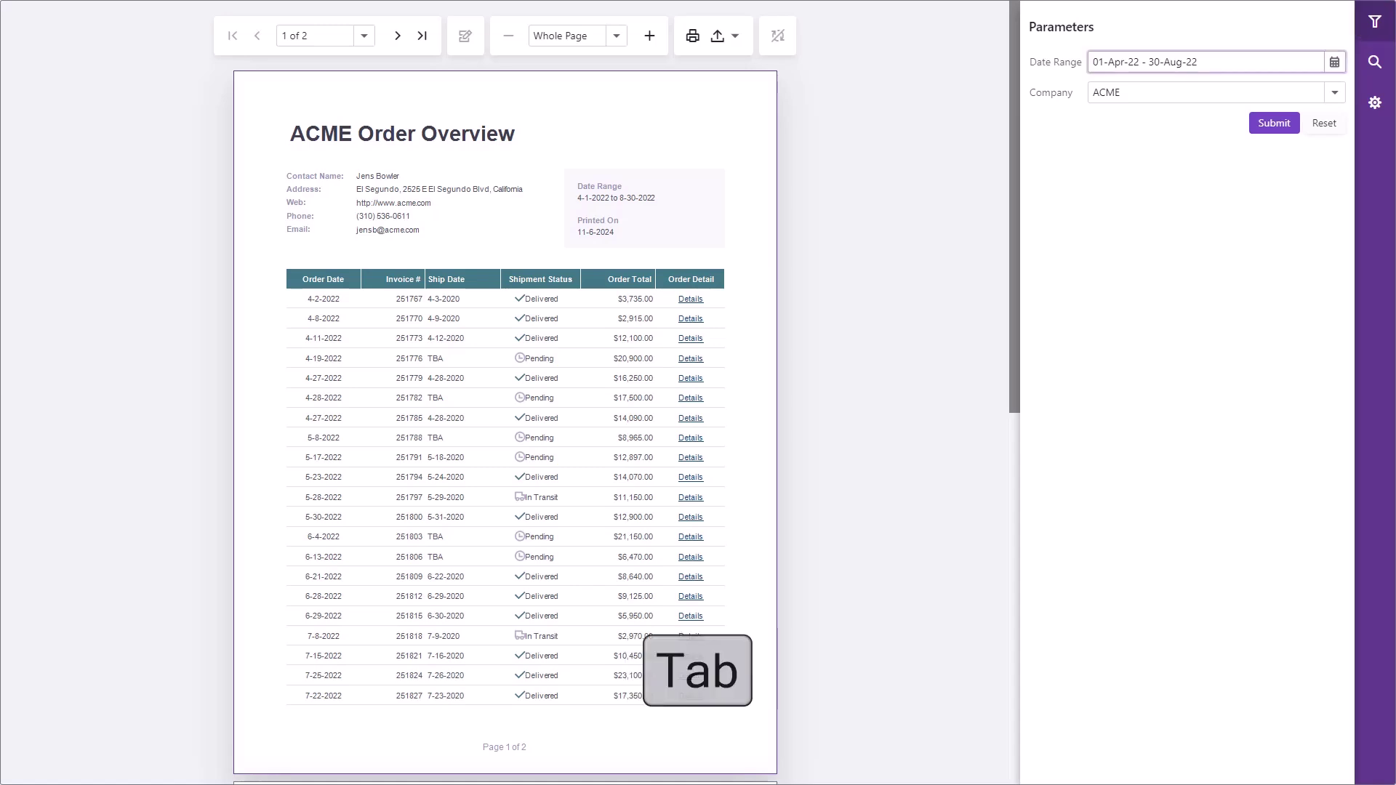
key("Return")
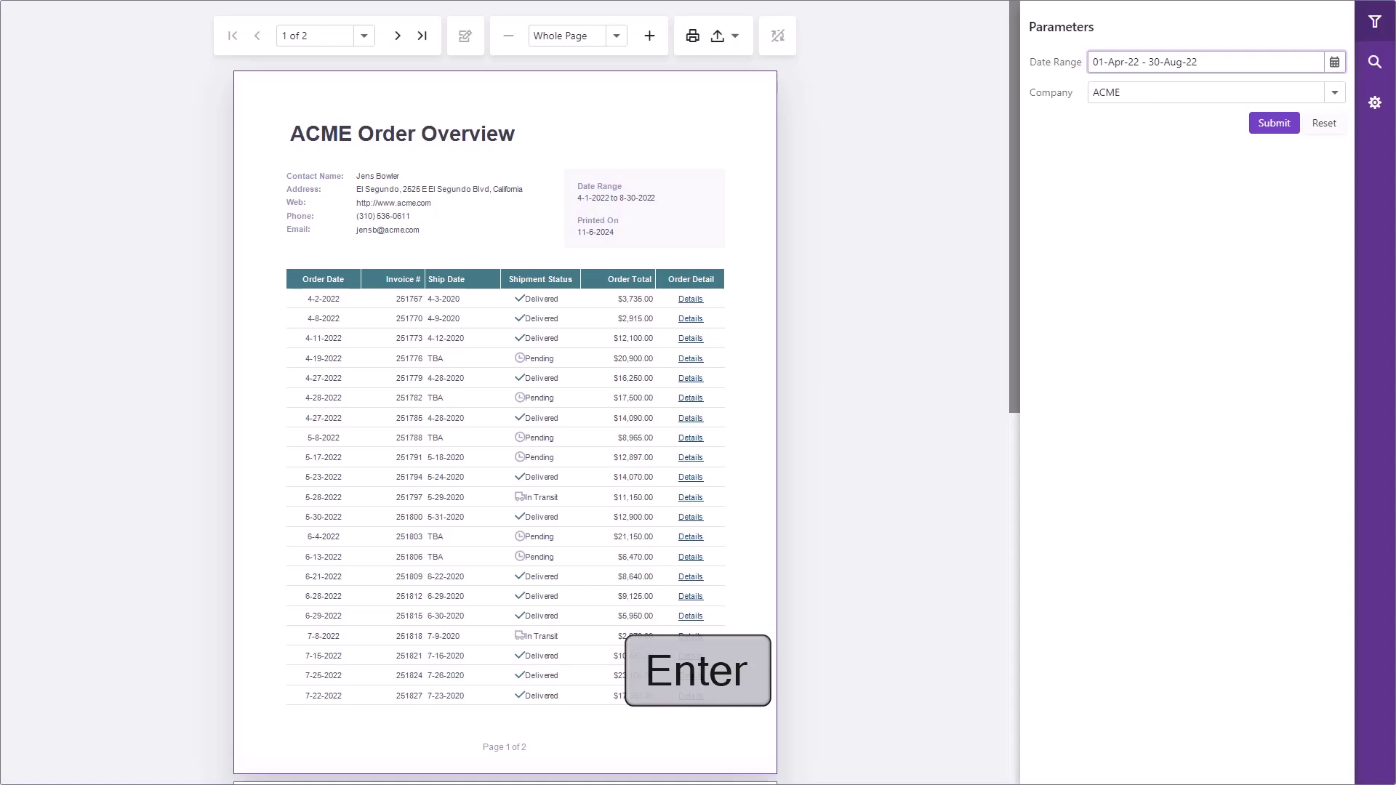
Set the start of the report's date range to 01-Feb-22.
key("alt+Down")
key("Up")
key("Up")
key("Up")
key("Up")
key("Up")
key("Up")
key("Up")
key("Up")
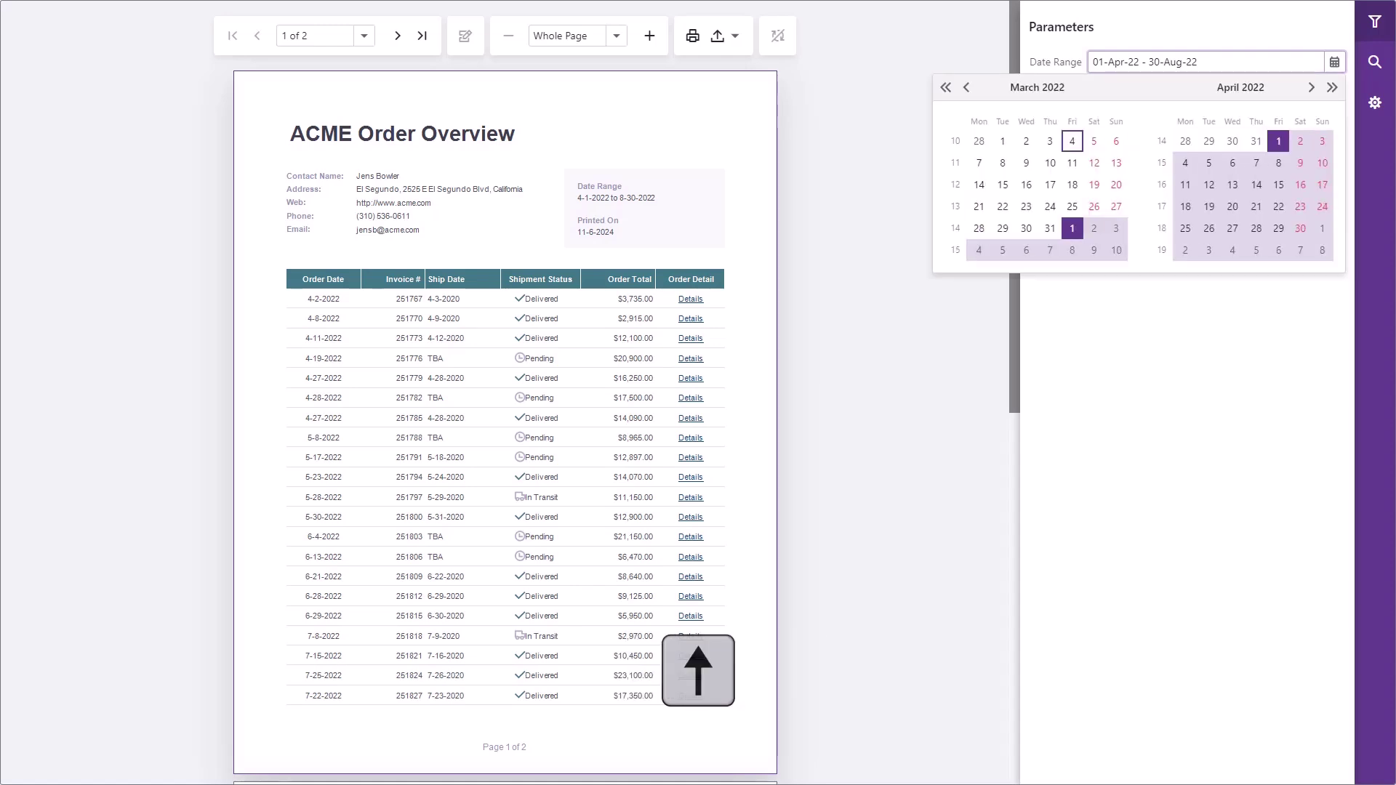
key("Left")
key("Left")
key("Left")
key("Left")
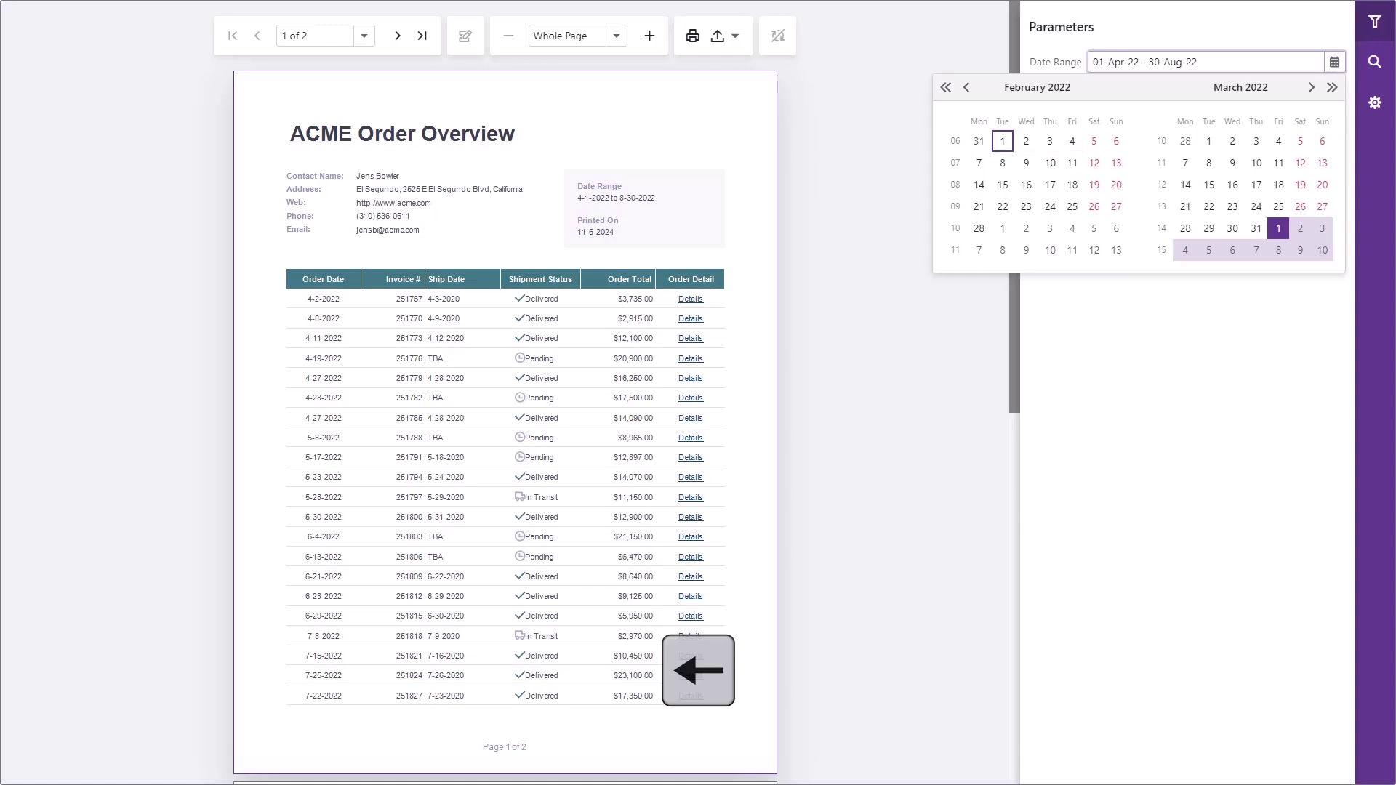
key("Return")
Set the end of the report's date range to 30-Sep-22.
key("Down")
key("Down")
key("Down")
key("Down")
key("Down")
key("Down")
key("Down")
key("Down")
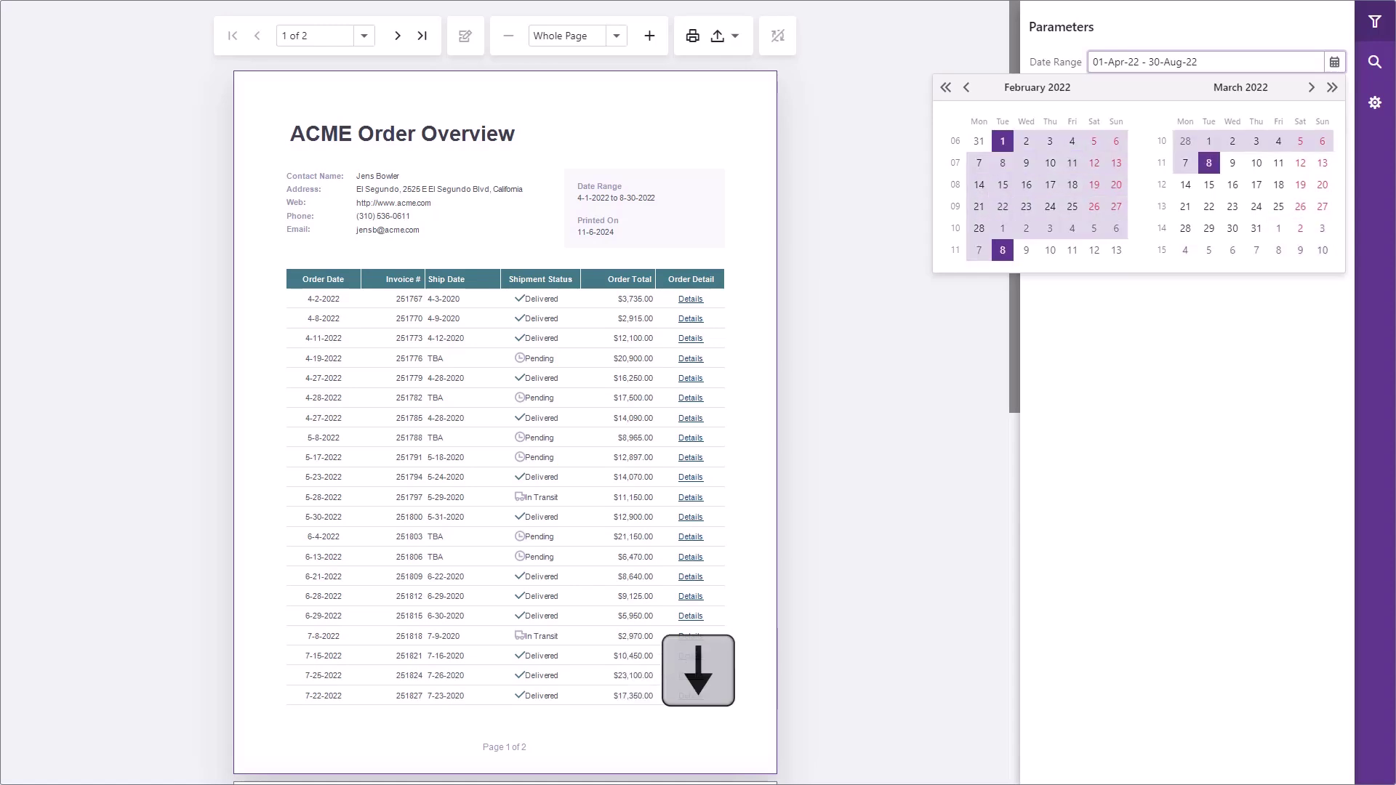
key("Down")
key("Down")
key("Down")
key("Down")
key("Down")
key("Down")
key("Down")
key("Down")
key("Down")
key("Down")
key("Down")
key("Down")
key("Down")
key("Down")
key("Down")
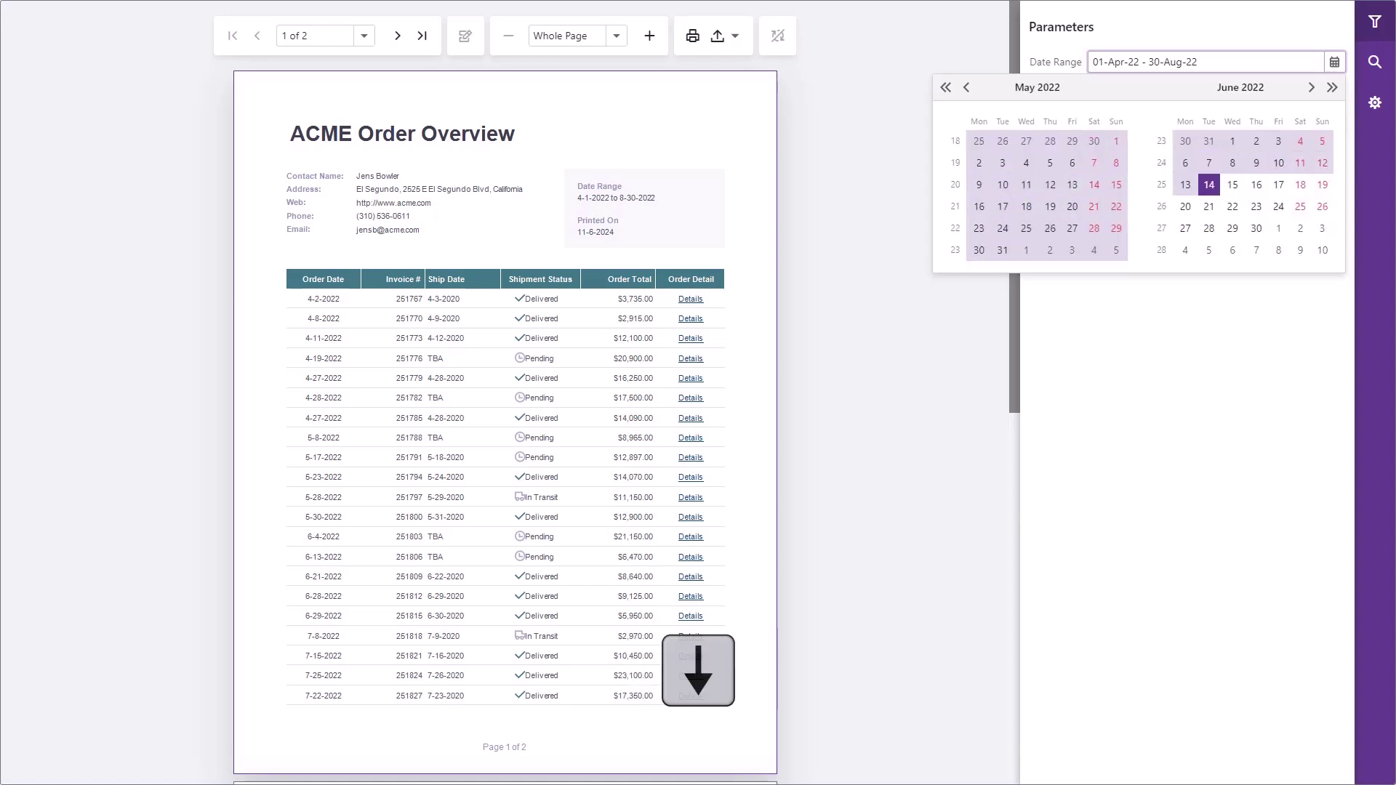
key("Down")
key("Down")
key("Down")
key("Down")
key("Down")
key("Down")
key("Down")
key("Down")
key("Down")
key("Down")
key("Down")
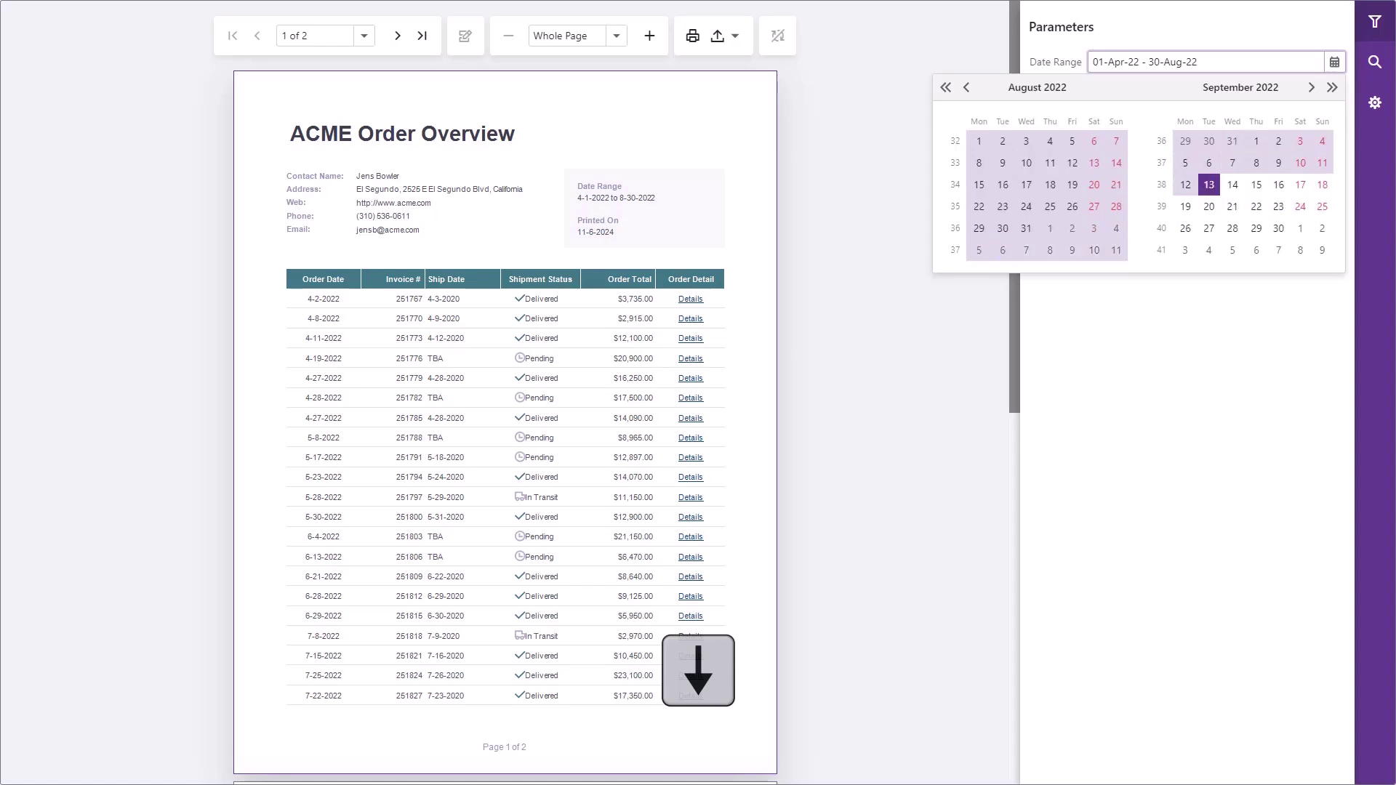
key("Right")
key("Right")
key("Right")
key("Return")
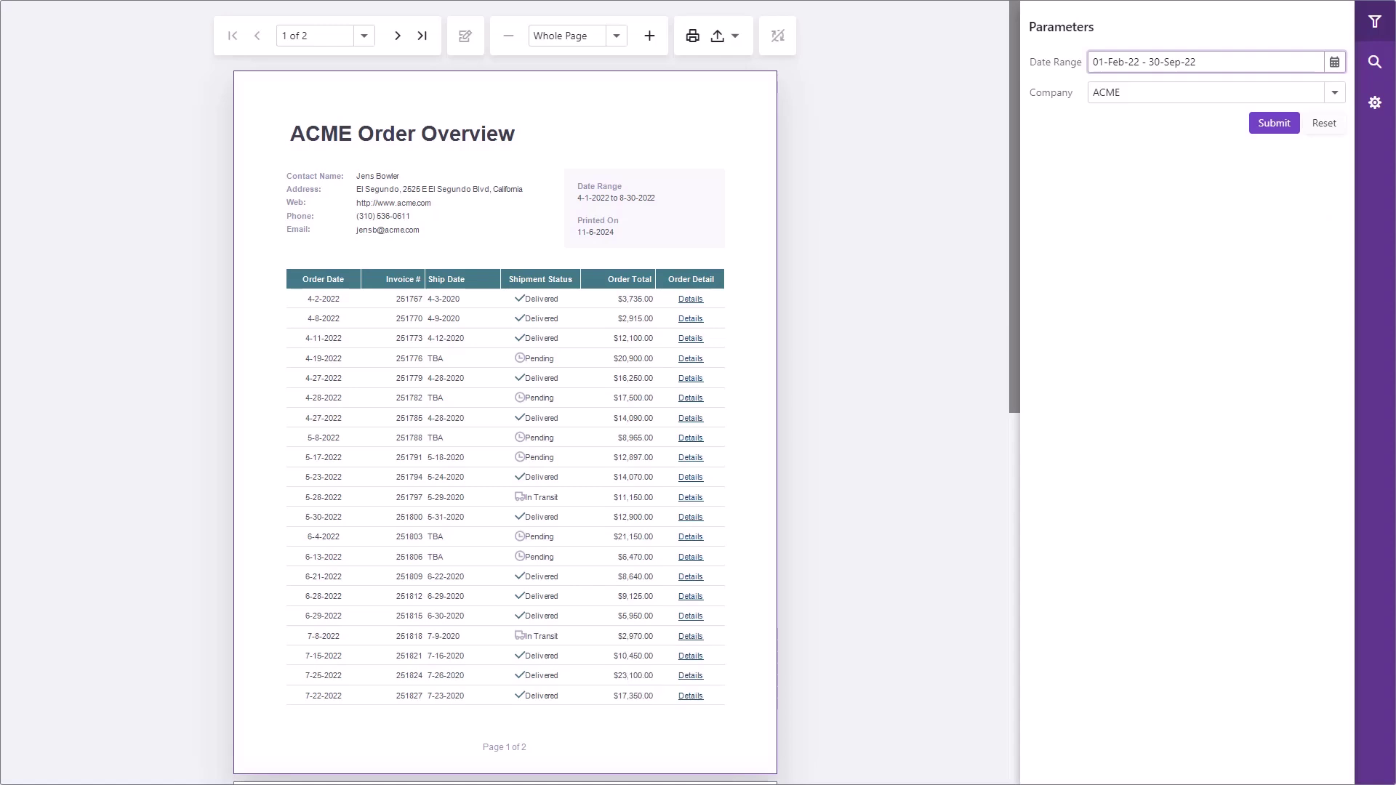
Choose Braeburn as the company and submit the parameters to regenerate the report.
key("Tab")
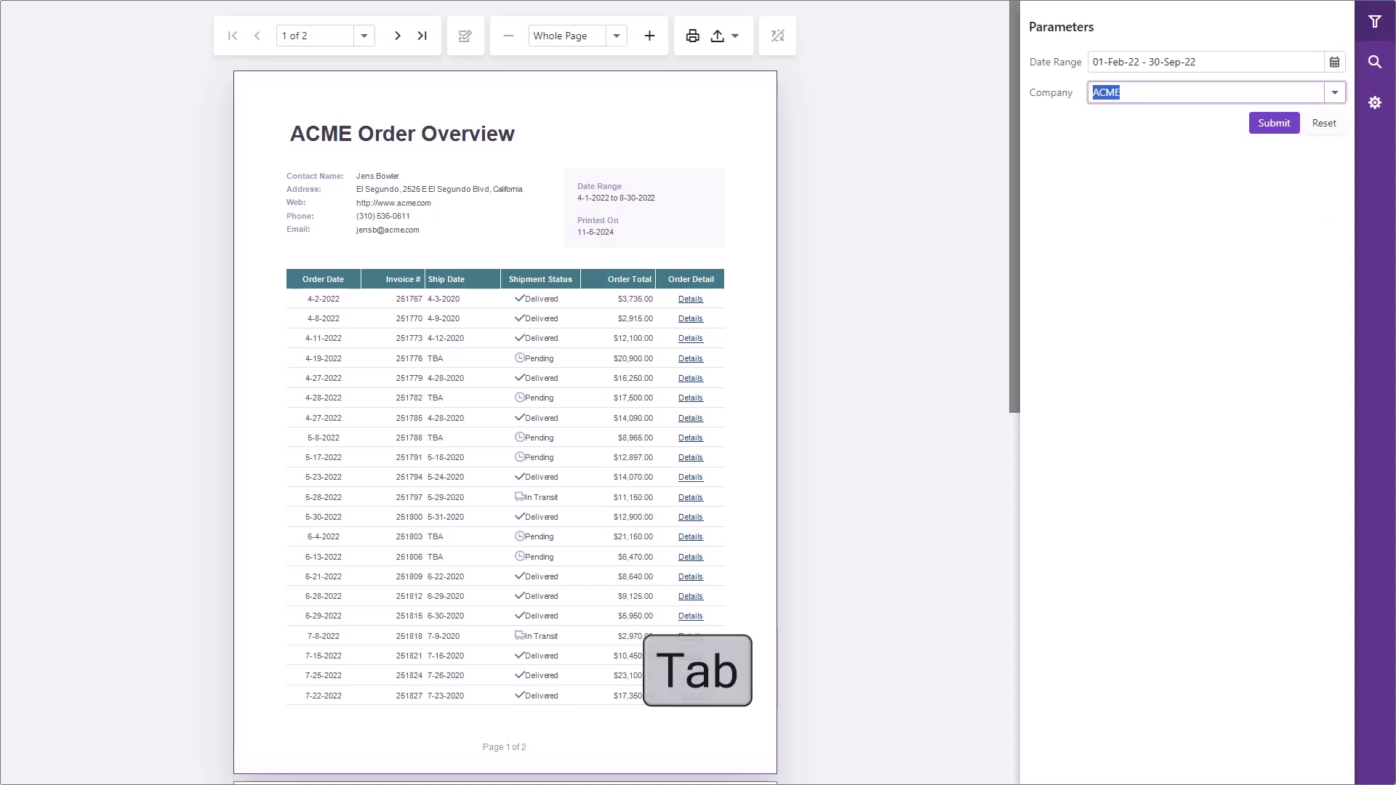
key("alt+Down")
key("Down")
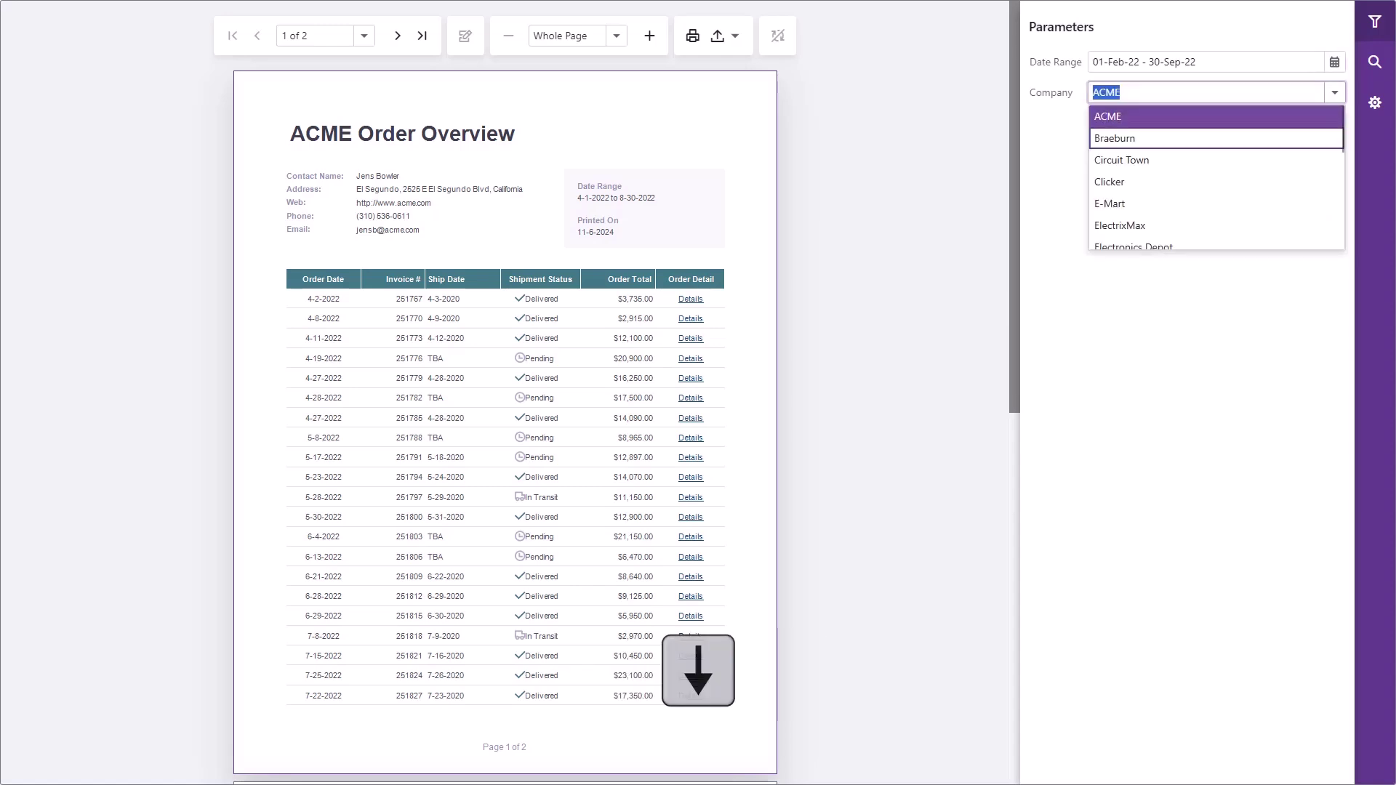
key("Return")
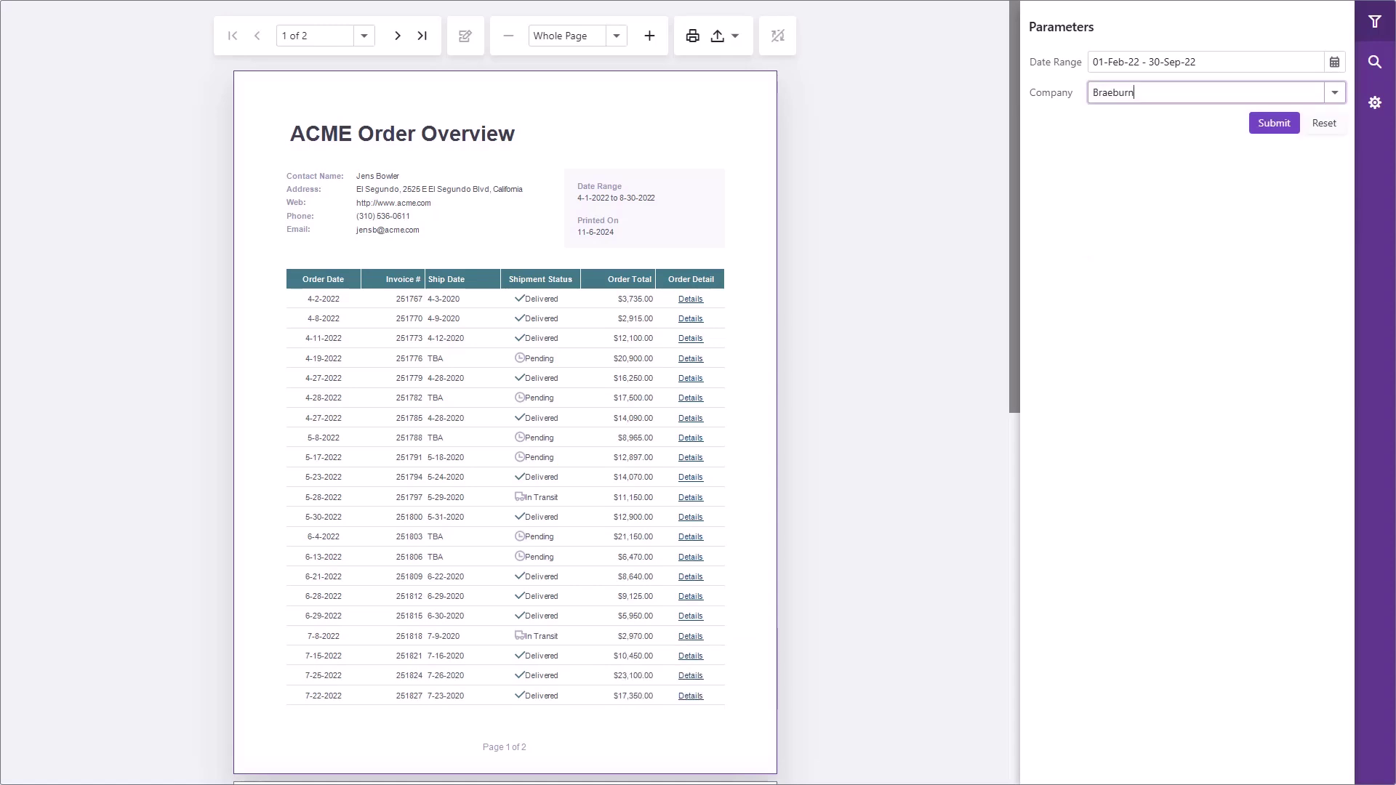
key("Tab")
key("Return")
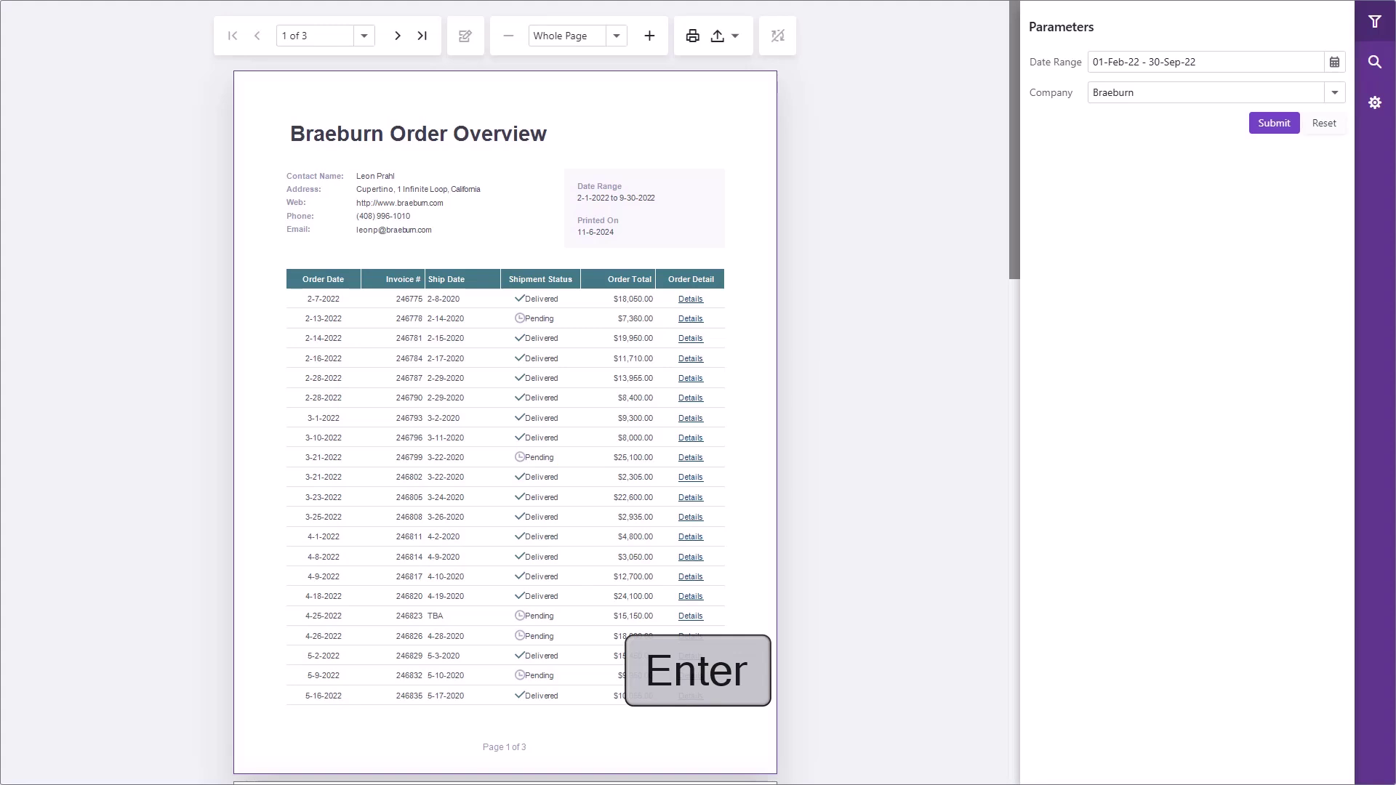
Search the Braeburn report for "Pending".
key("Tab")
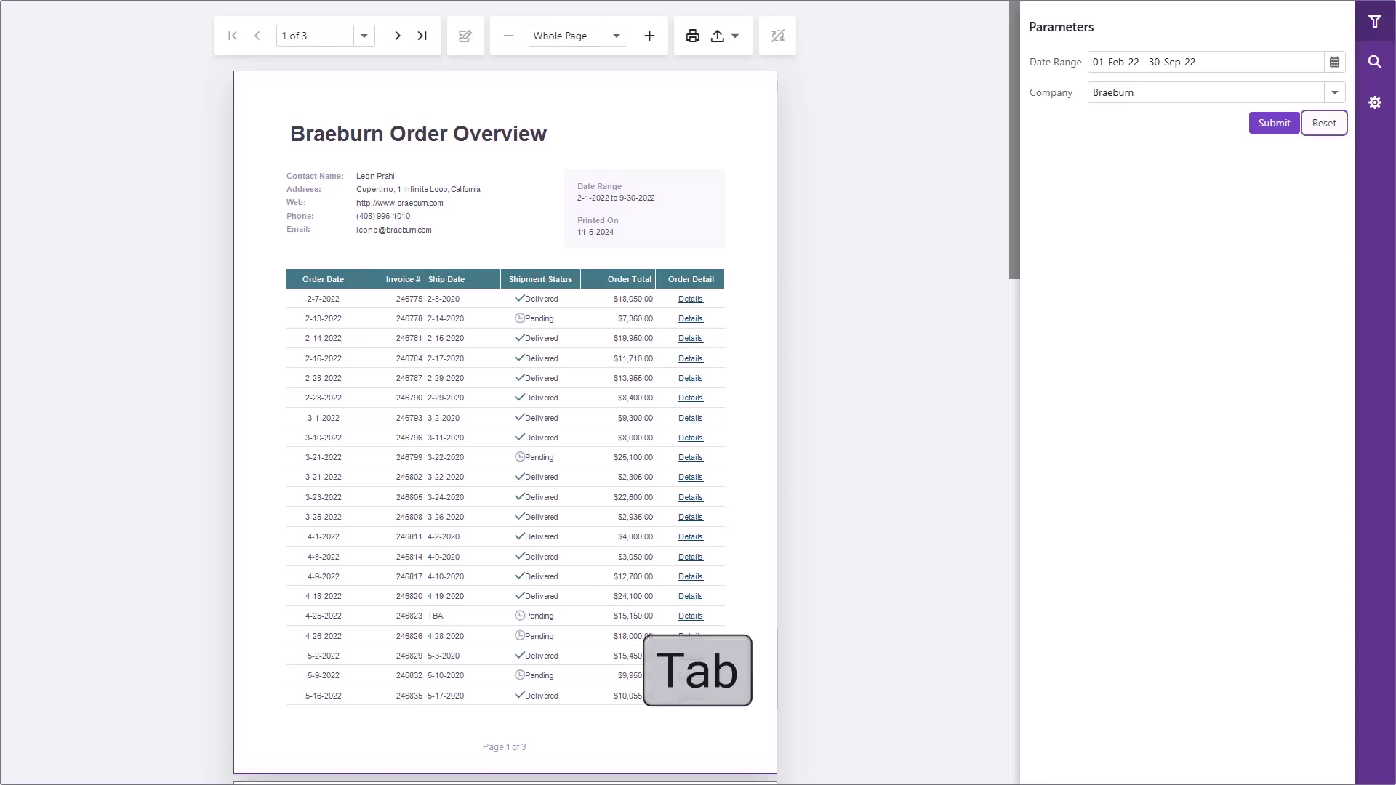
key("Tab")
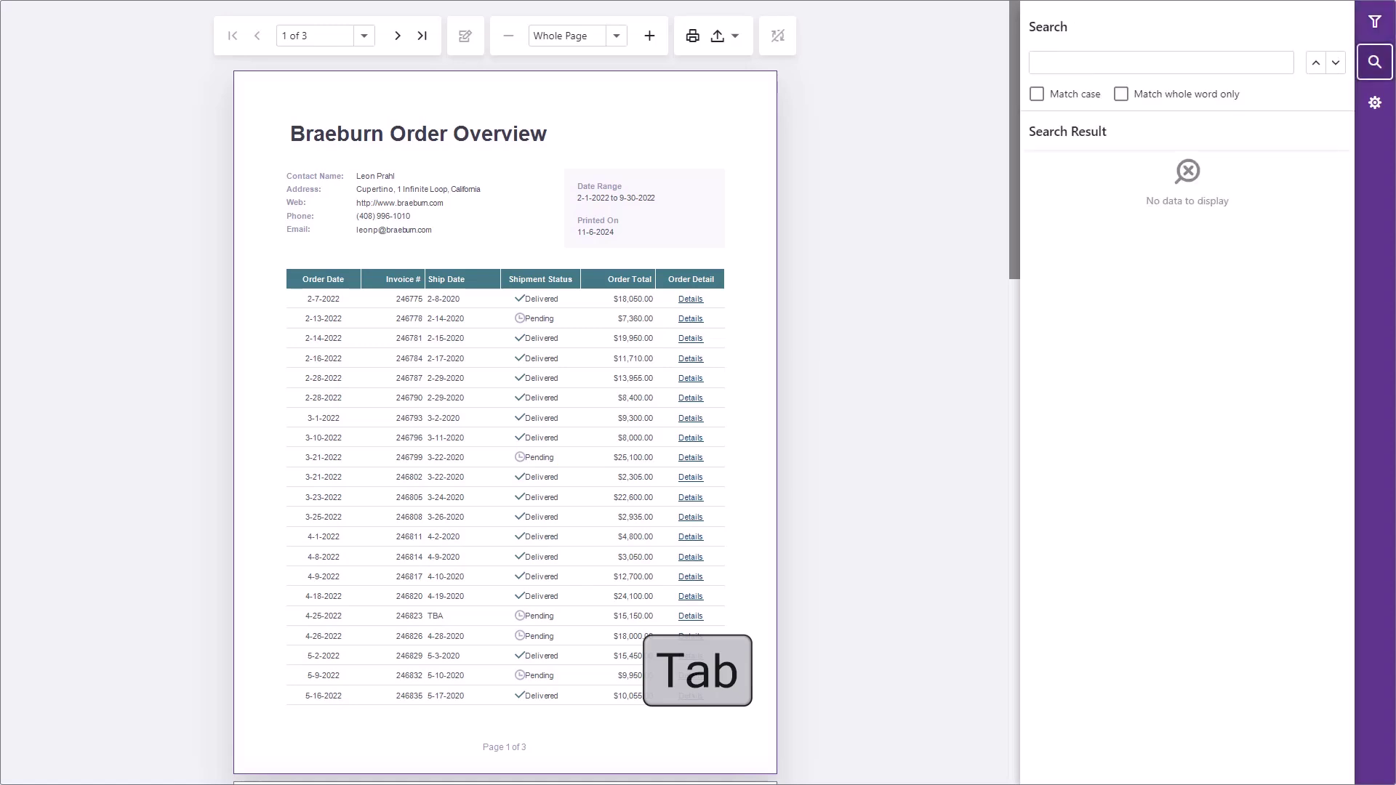
key("Tab")
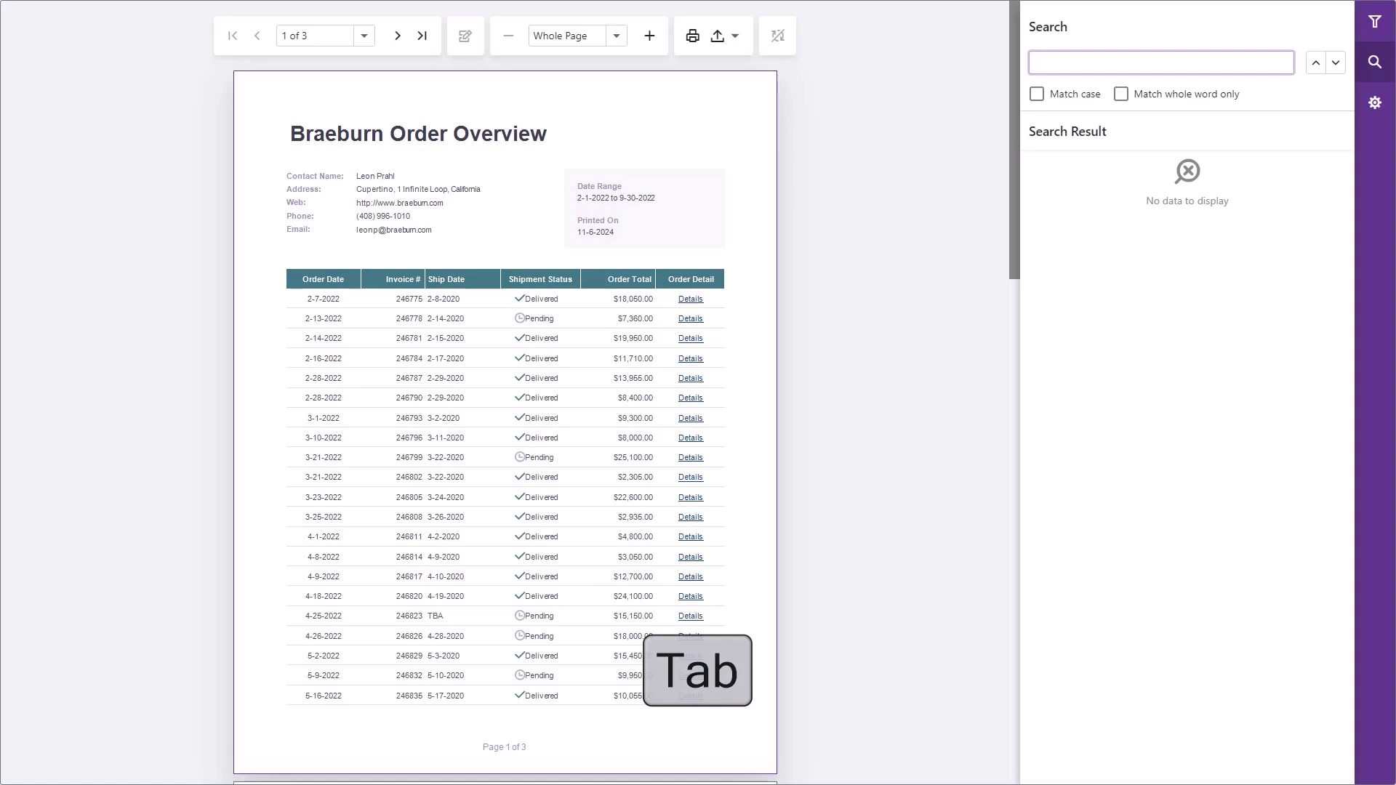
type("Pending")
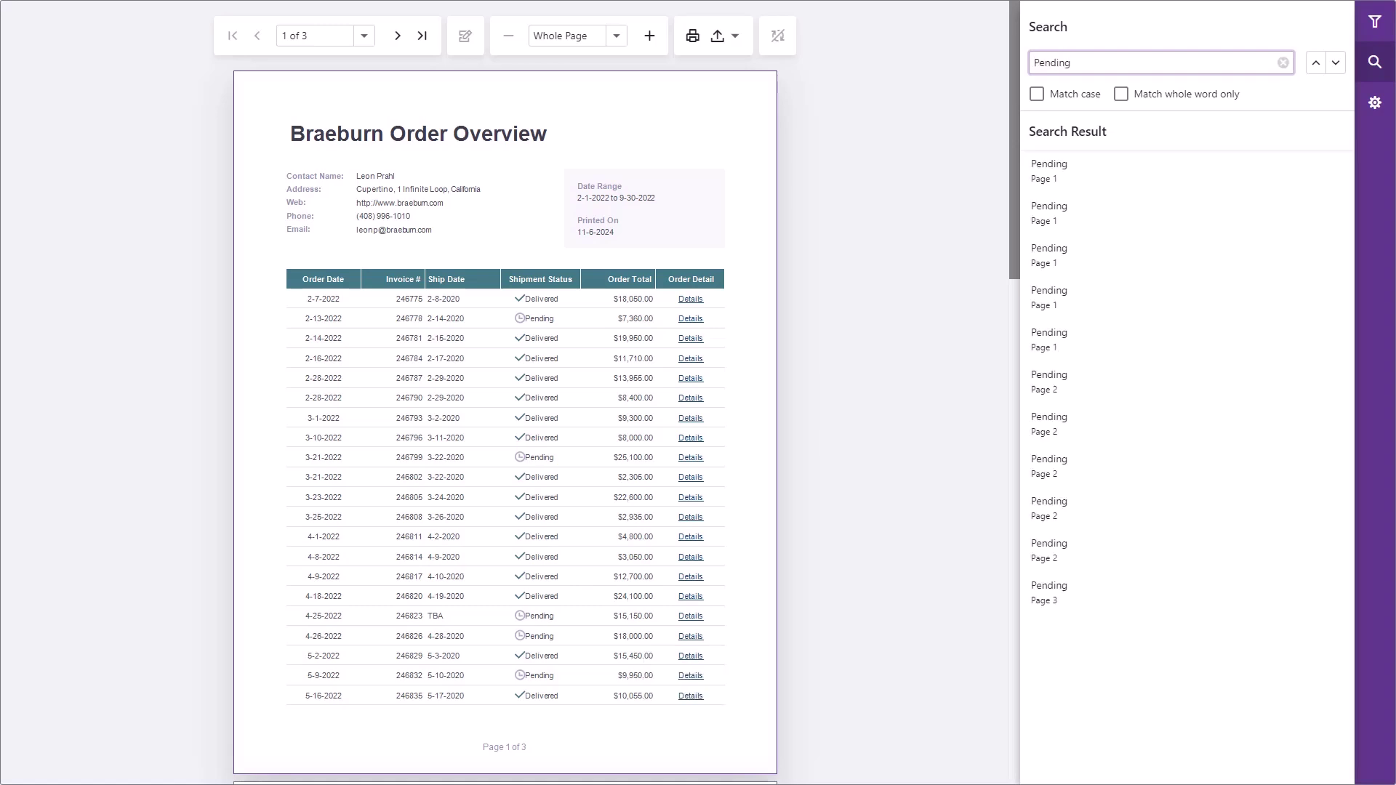
Step forward through the first three "Pending" matches in the report.
key("Tab")
key("Tab")
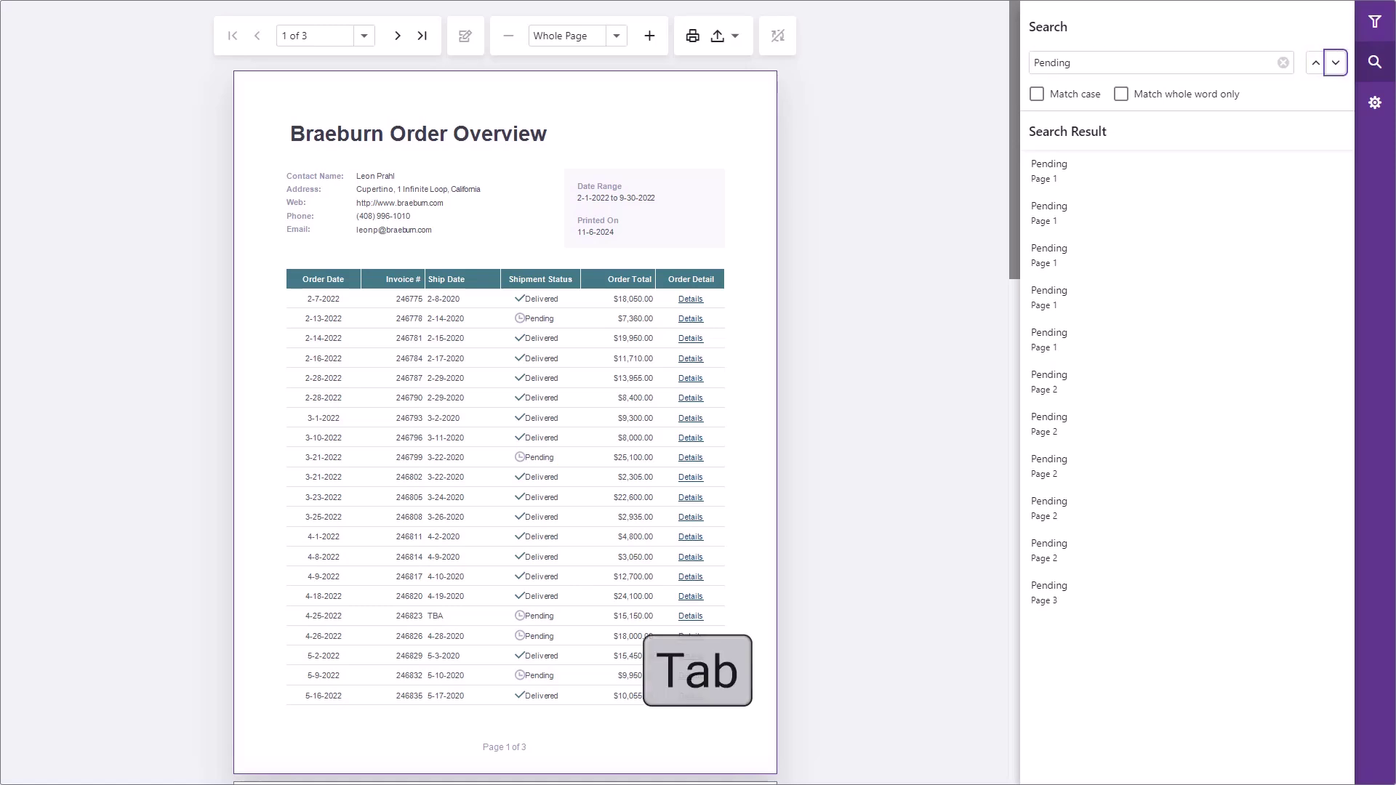
key("Return")
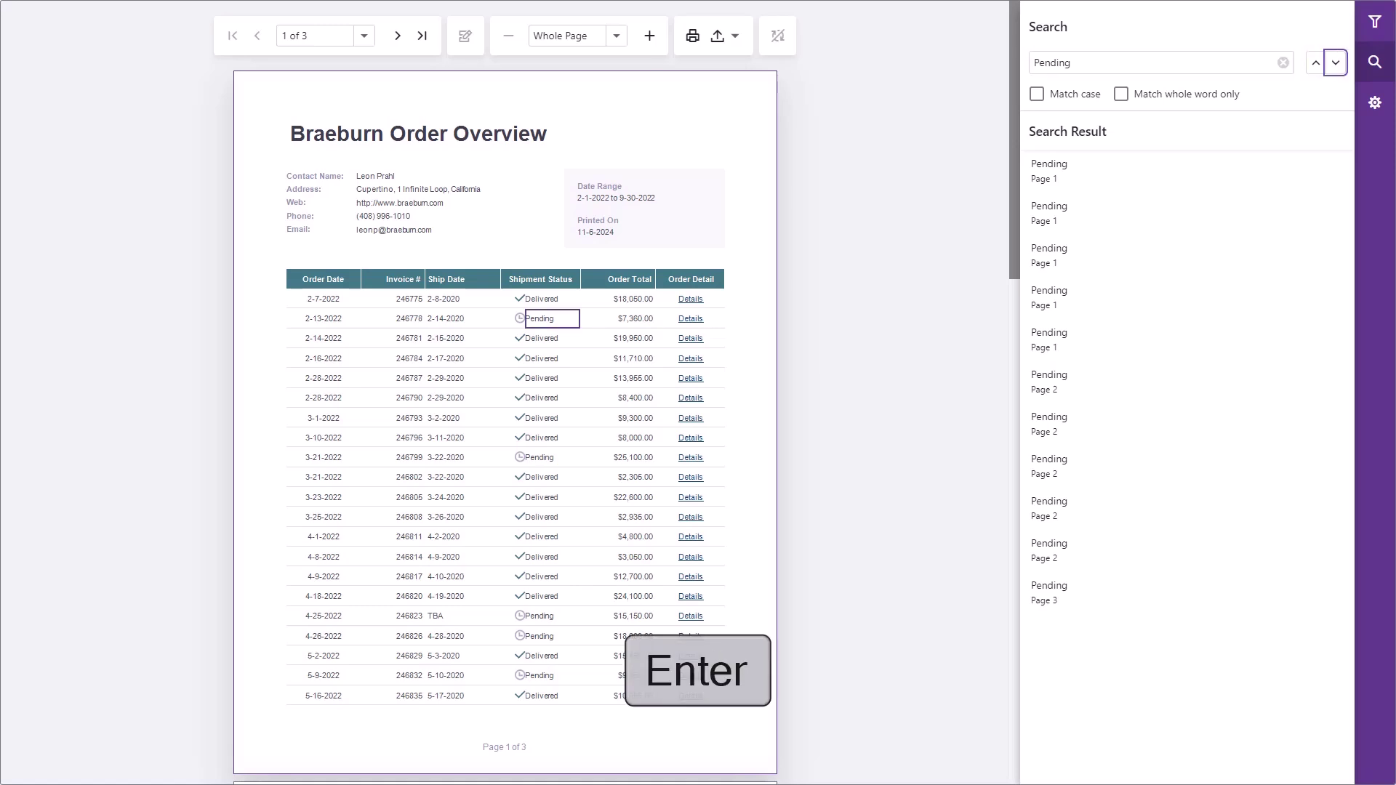
key("Return")
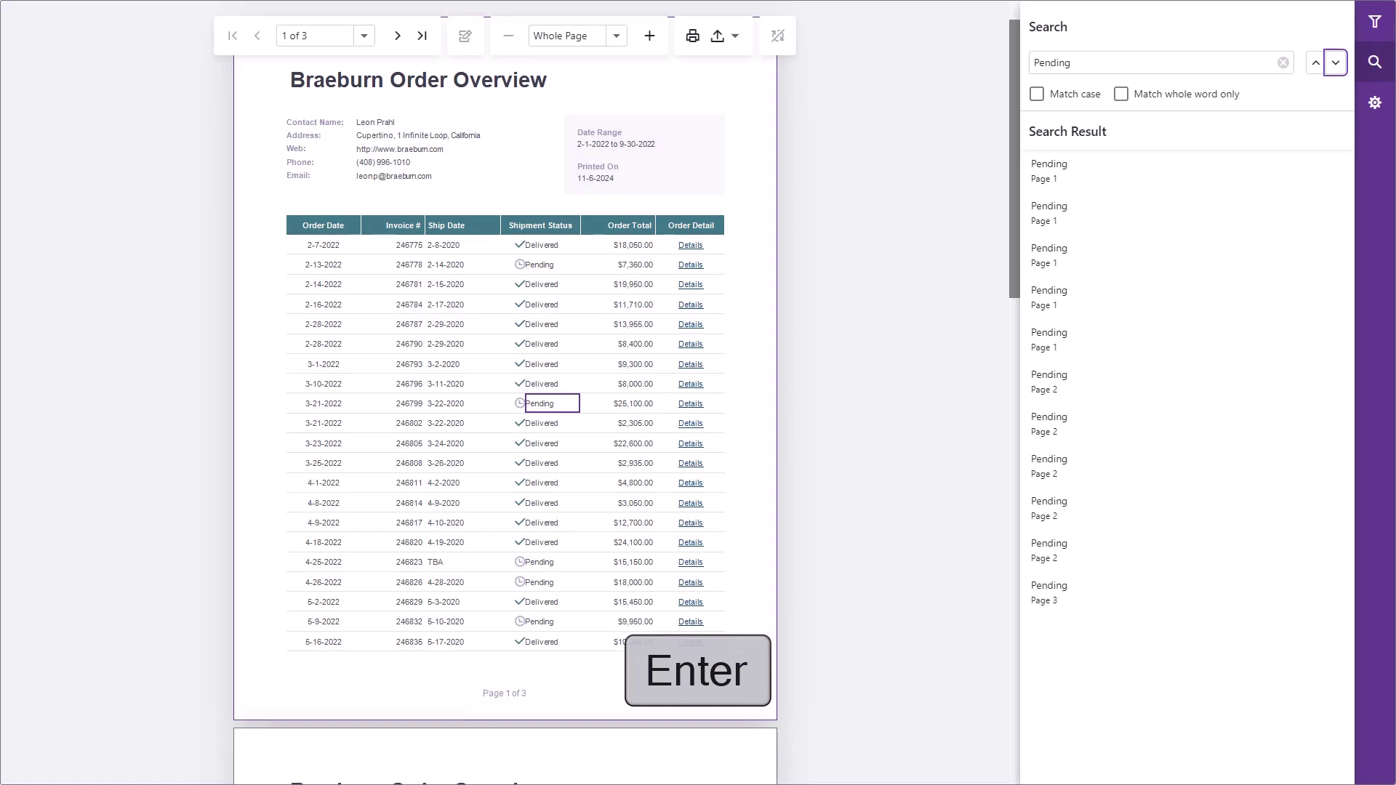
key("Return")
Go to the first "Pending" match on page 2 from the list of search results.
key("Tab")
key("Tab")
key("Tab")
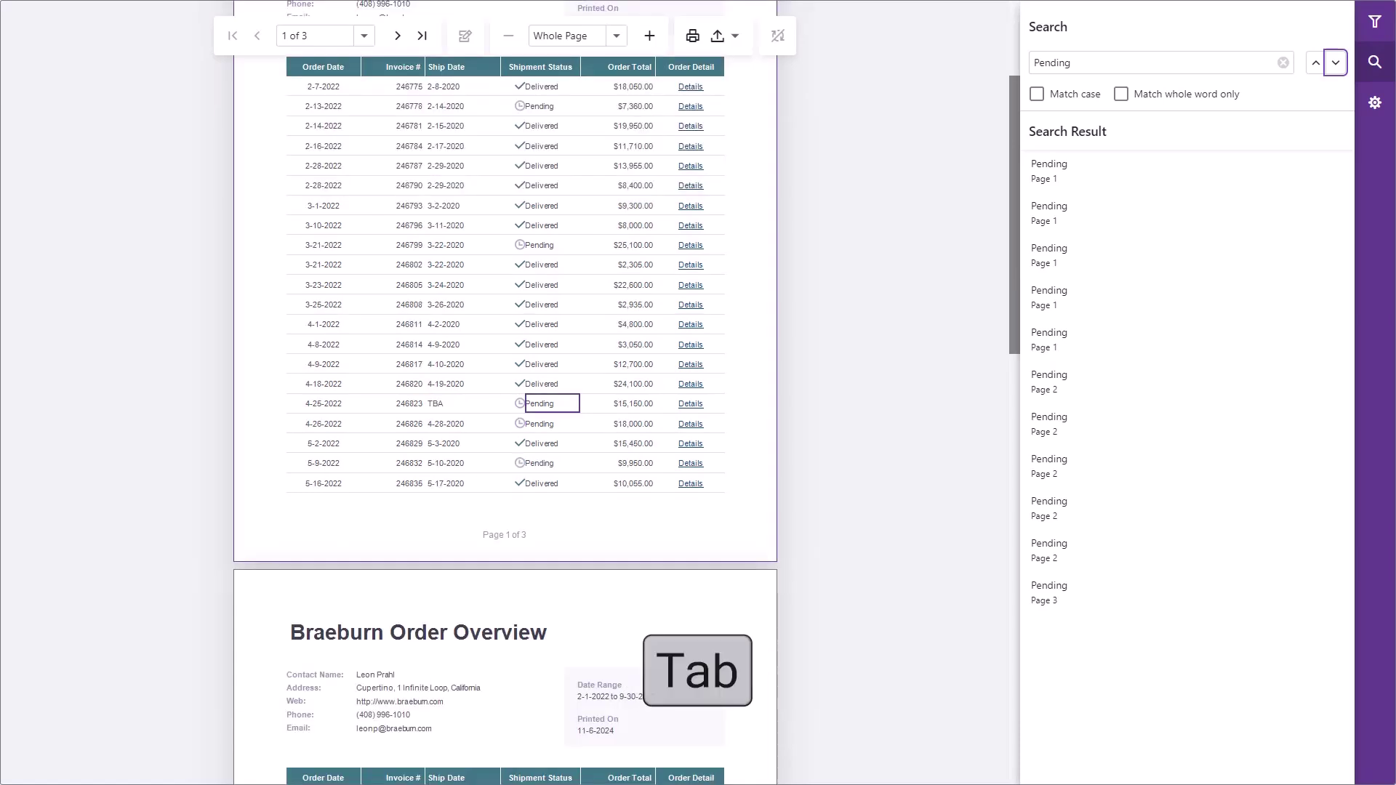
key("Tab")
key("Down")
key("Down")
key("Down")
key("Down")
key("Down")
key("Return")
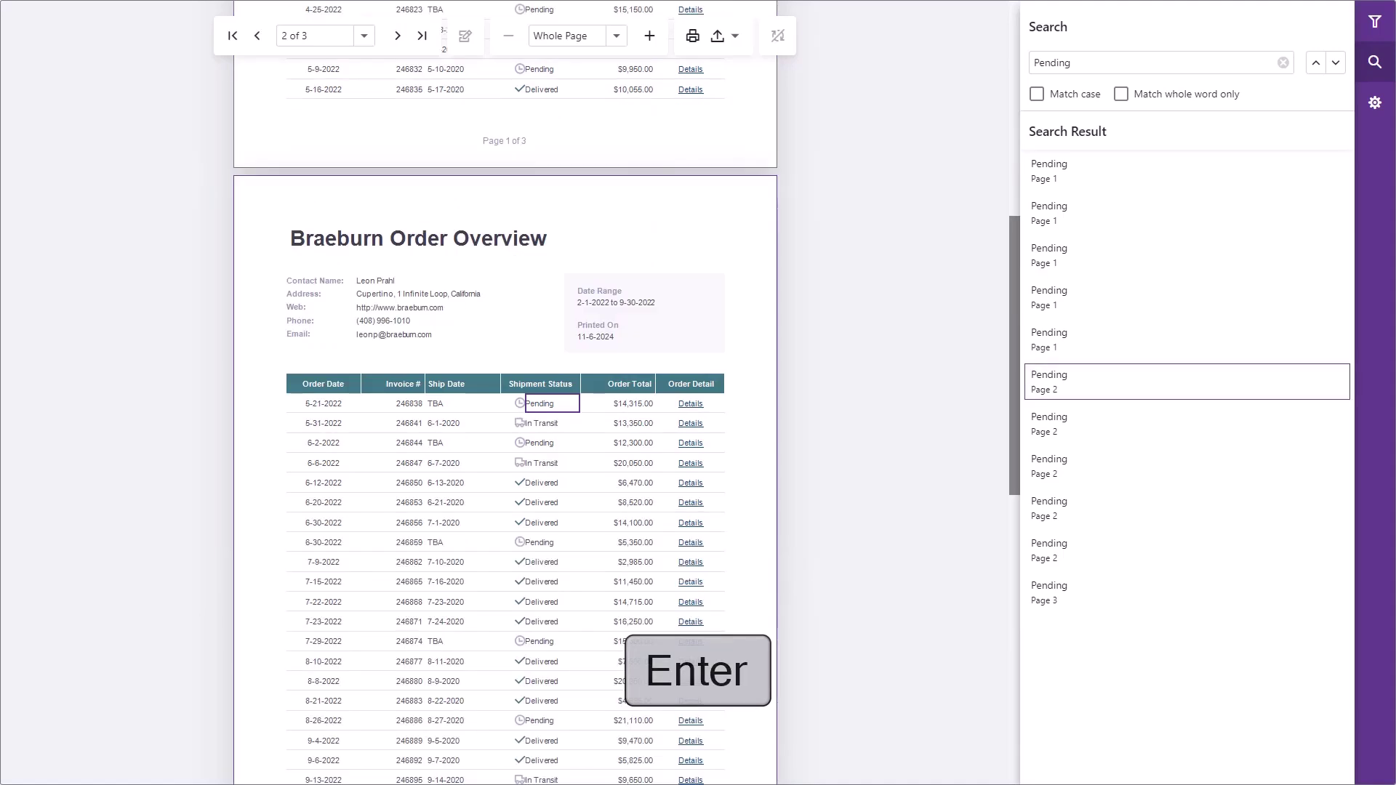
Return to the first "Pending" match on page 1 from the list of search results.
key("Up")
key("Escape")
key("Up")
key("Up")
key("Up")
key("Up")
key("Up")
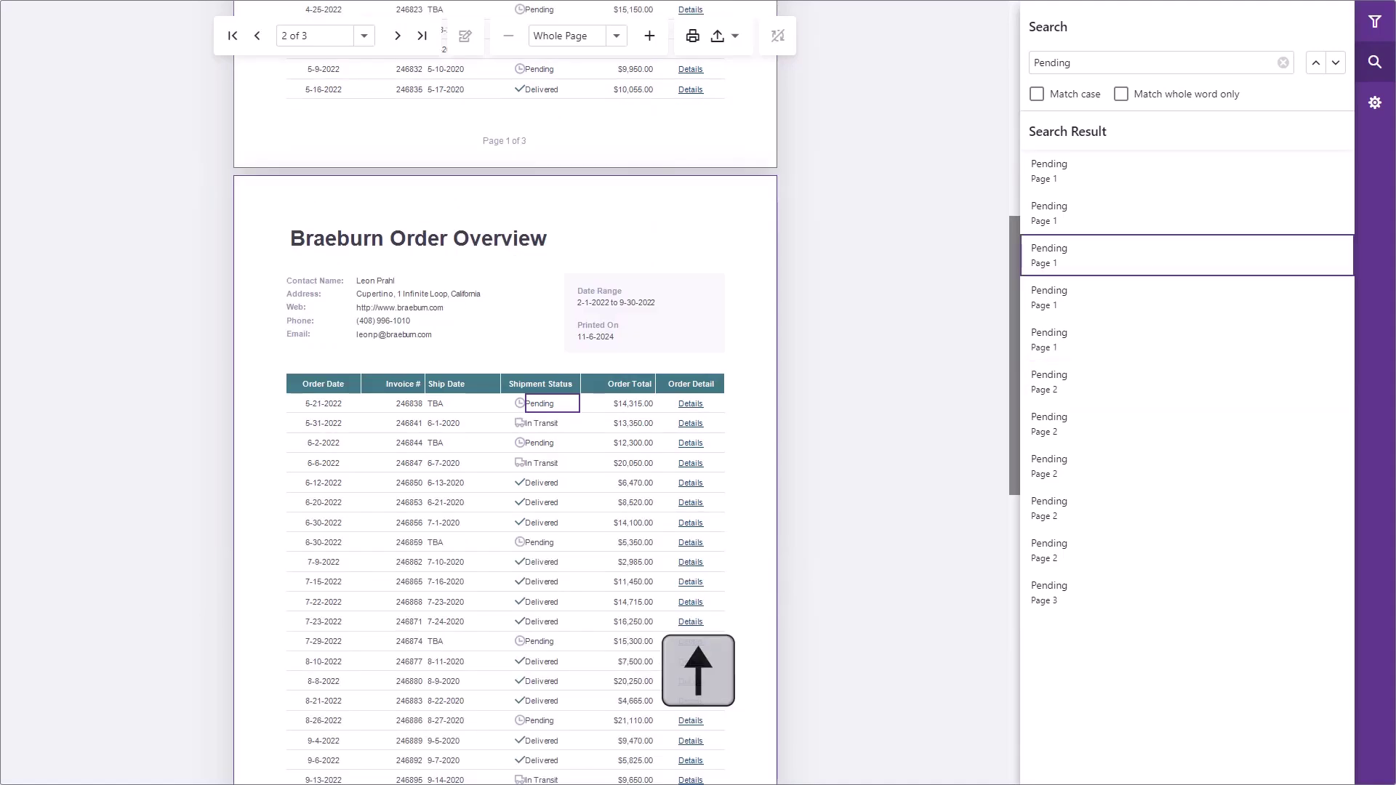
key("Return")
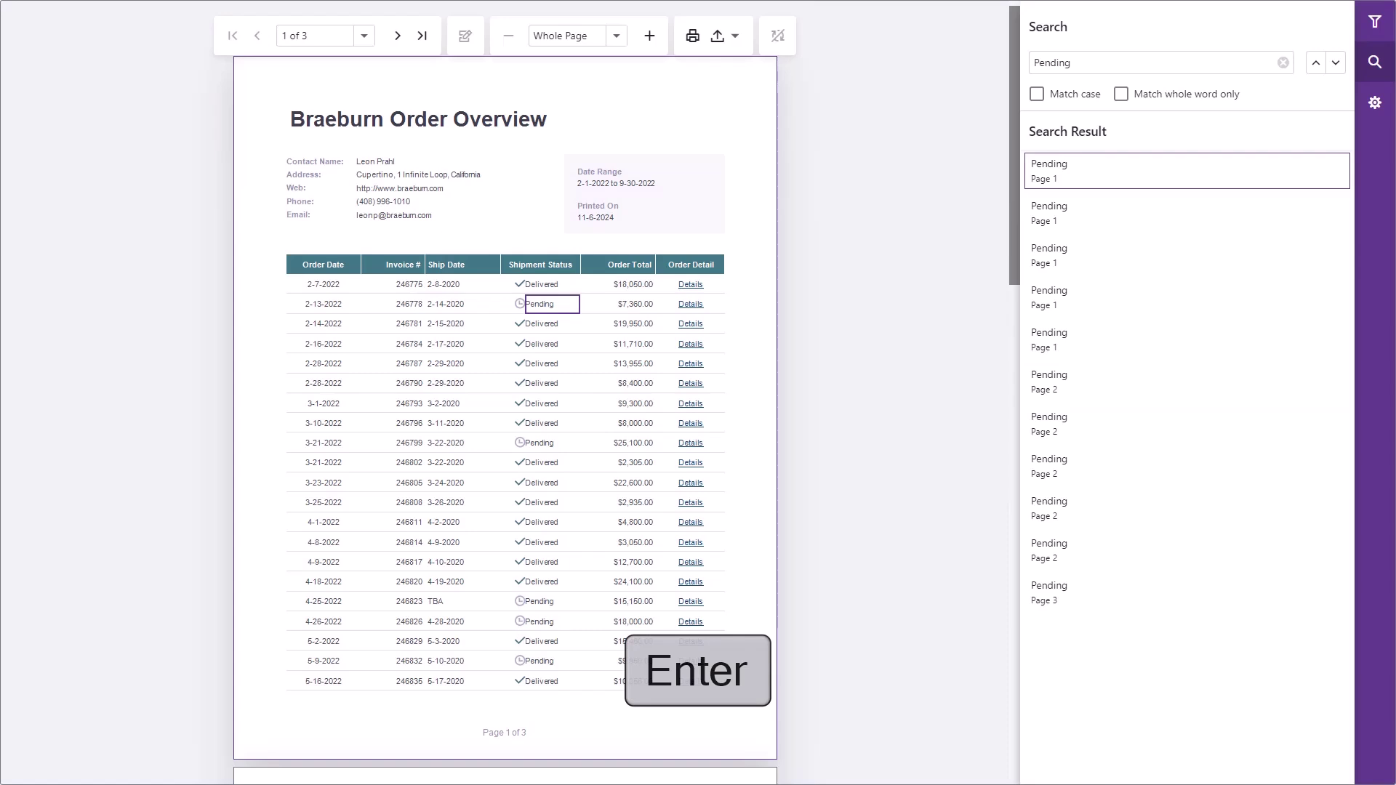
Leave the list of search results and clear the search text.
key("Escape")
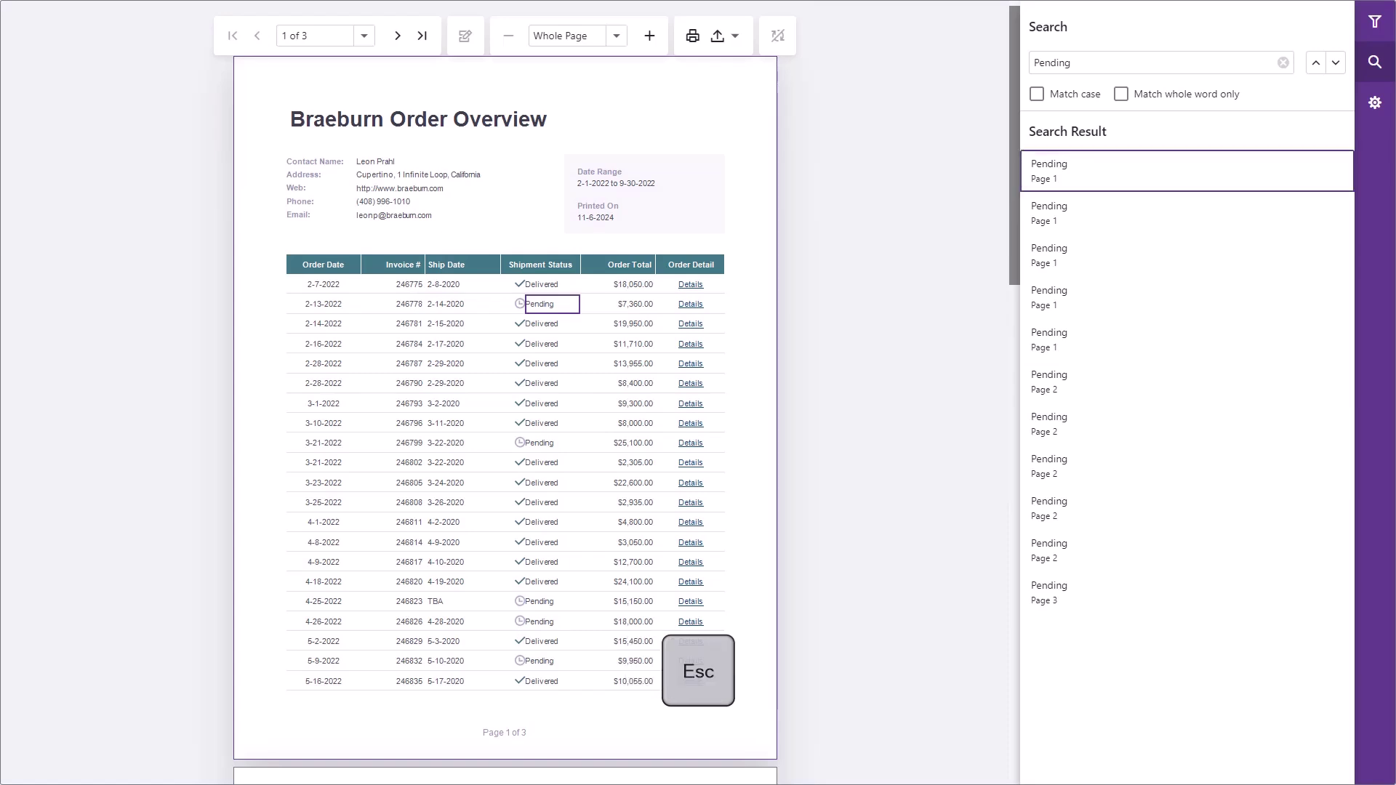
key("shift+Tab")
key("shift+Tab")
key("shift+Tab")
key("shift+Tab")
key("shift+Tab")
key("shift+Tab")
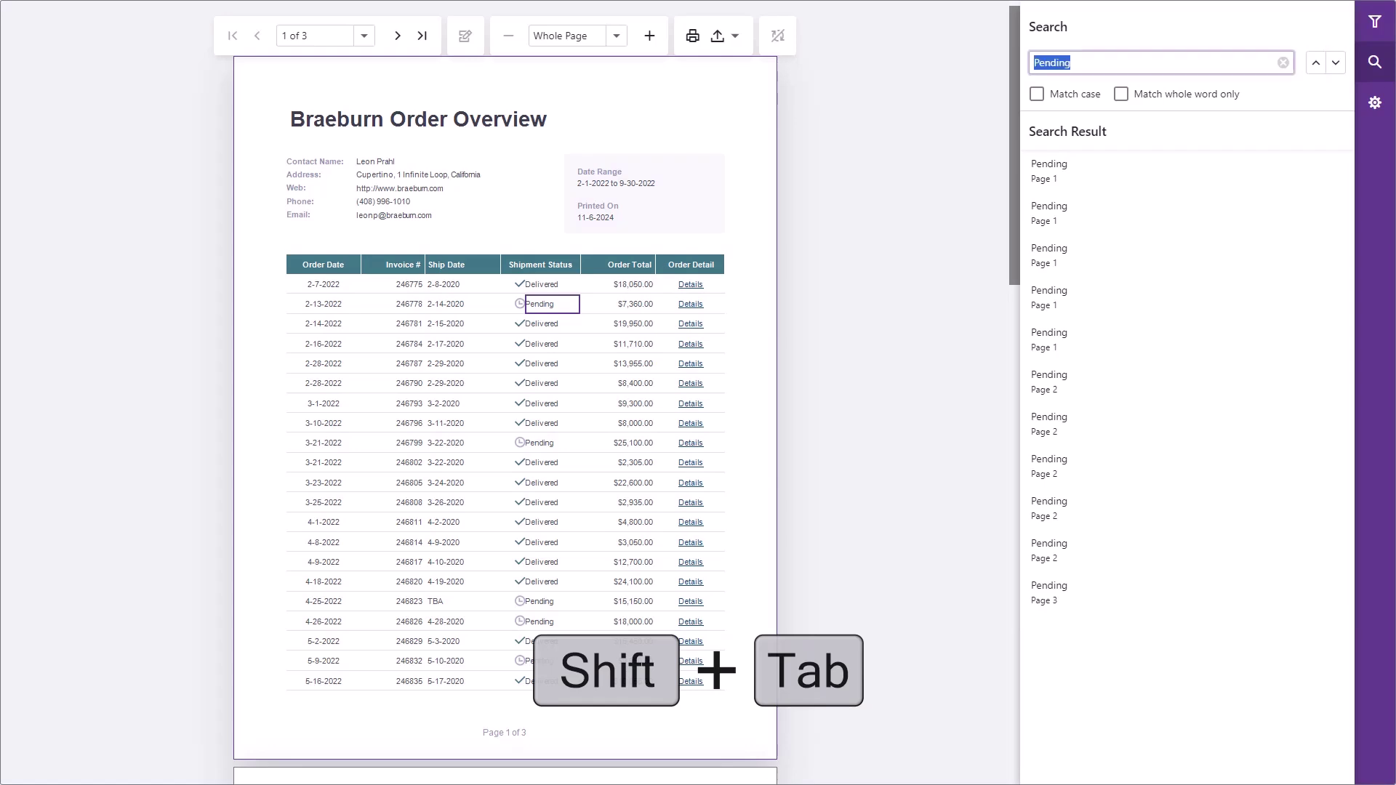
key("Delete")
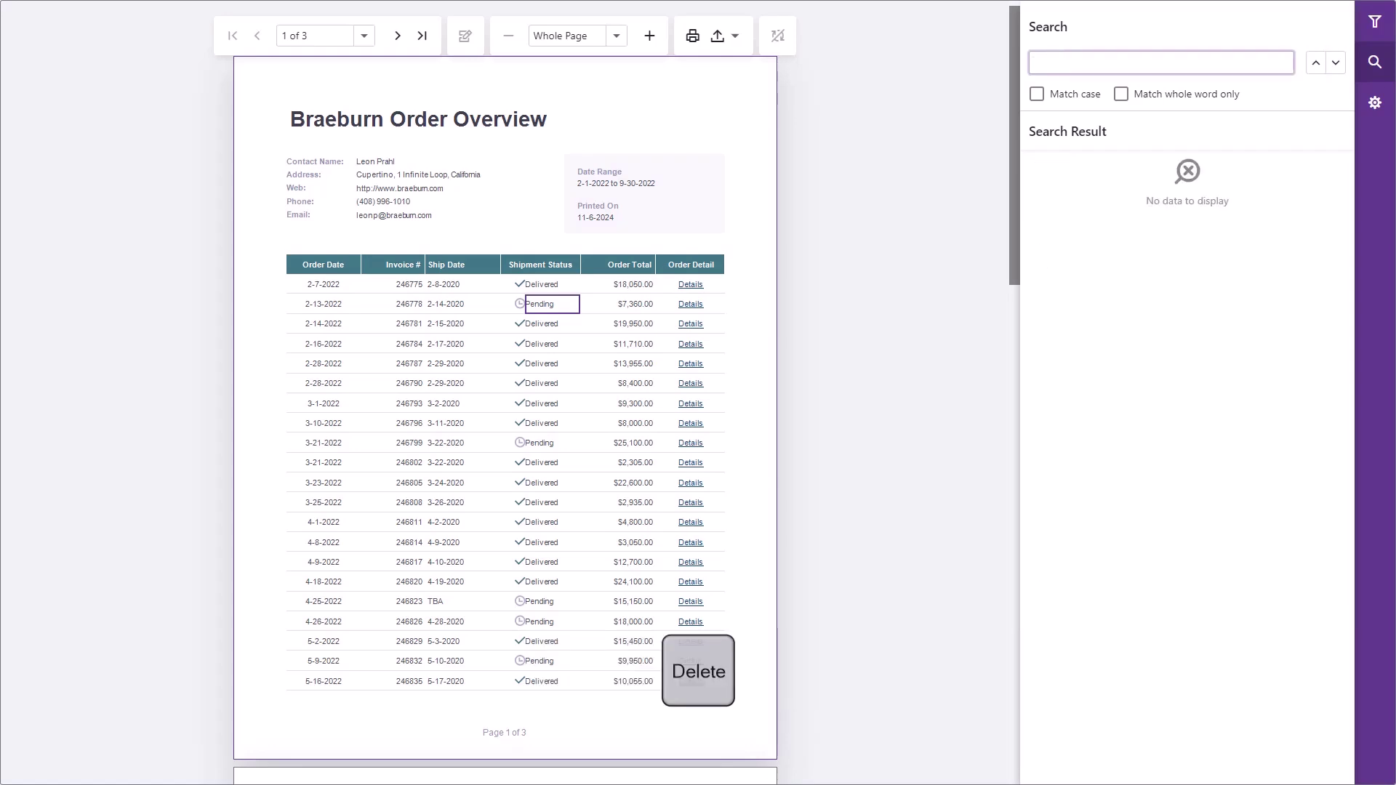
Open the export options and expand the Image Export Options group.
key("shift+Tab")
key("Down")
key("Return")
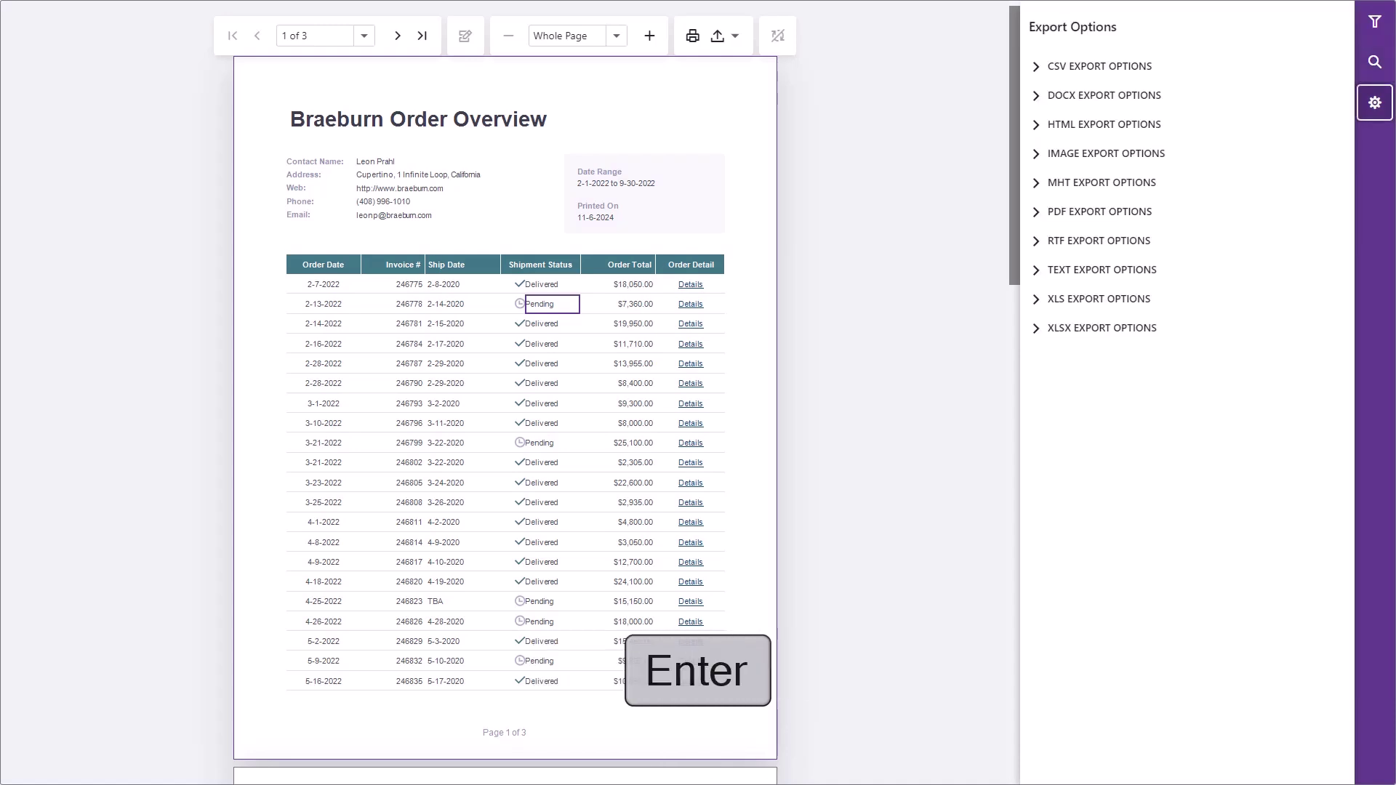
key("Tab")
key("Down")
key("Down")
key("Down")
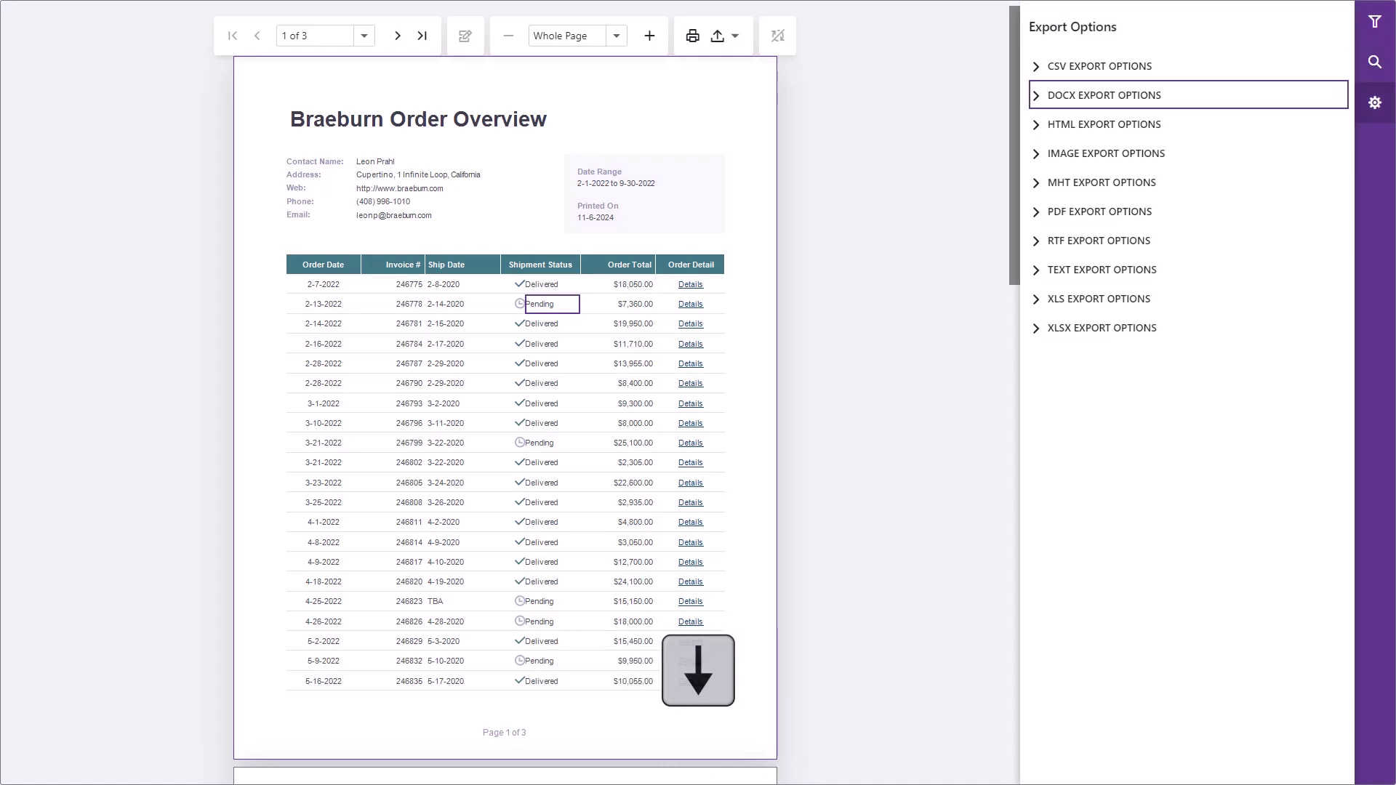
key("Return")
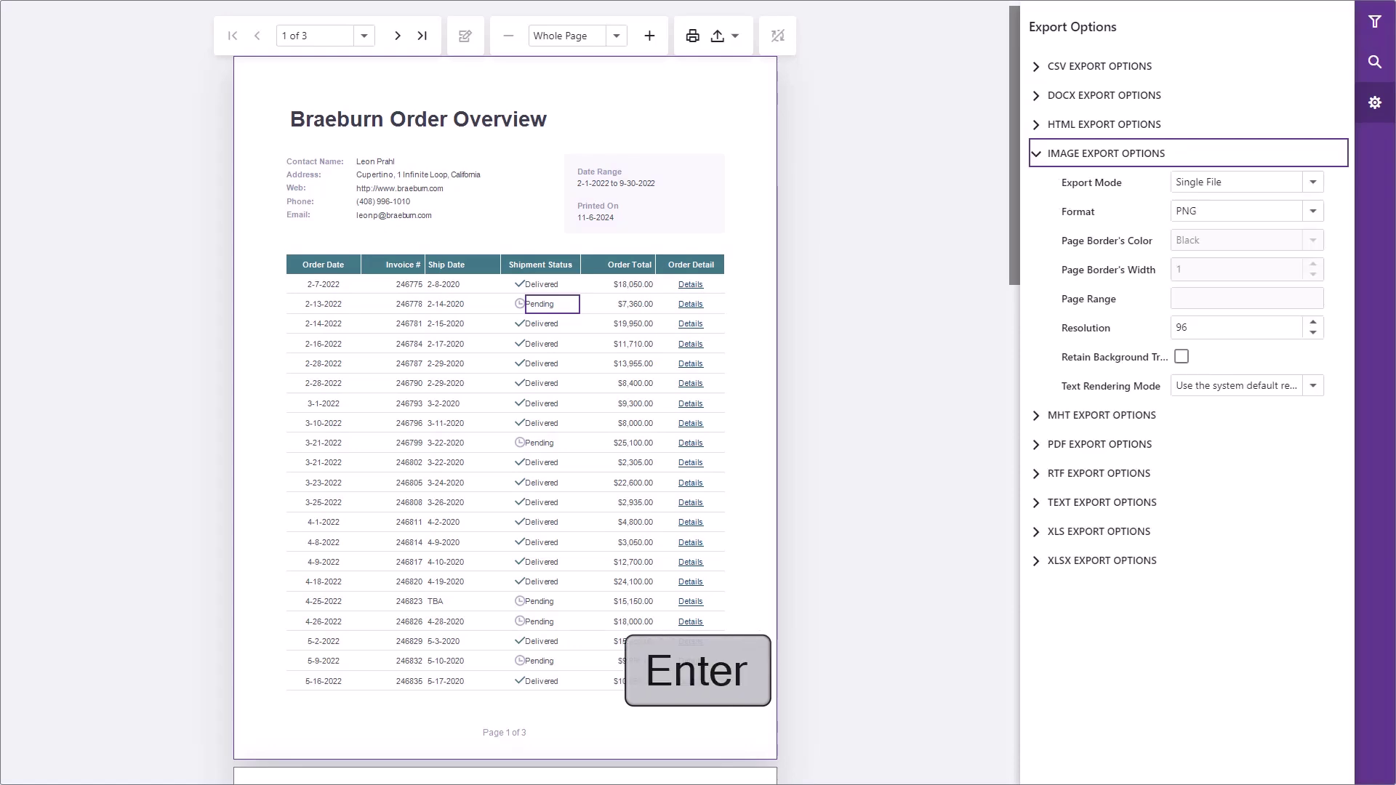
Set the image Export Mode to Single File (Page-by-Page).
key("Down")
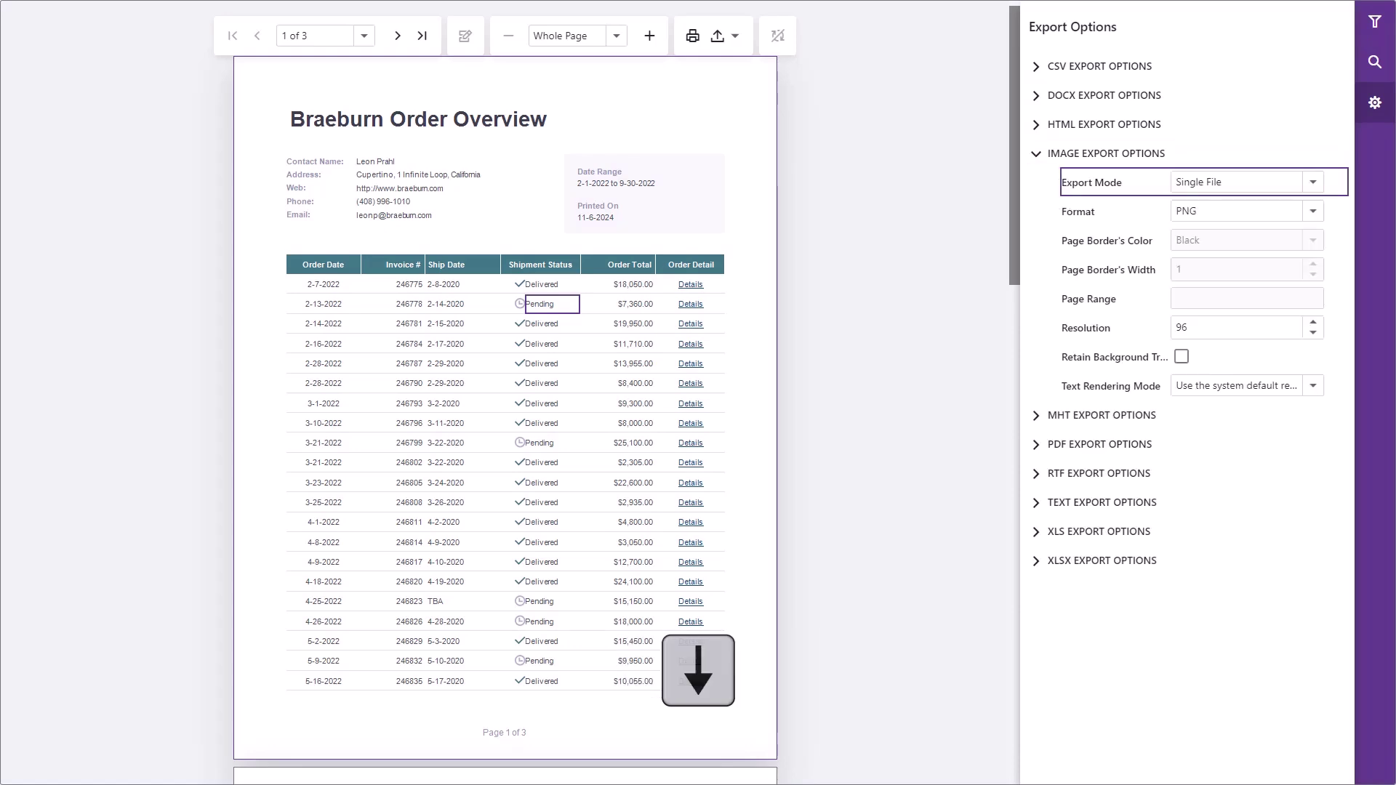
key("Return")
key("alt+Down")
key("Down")
key("Return")
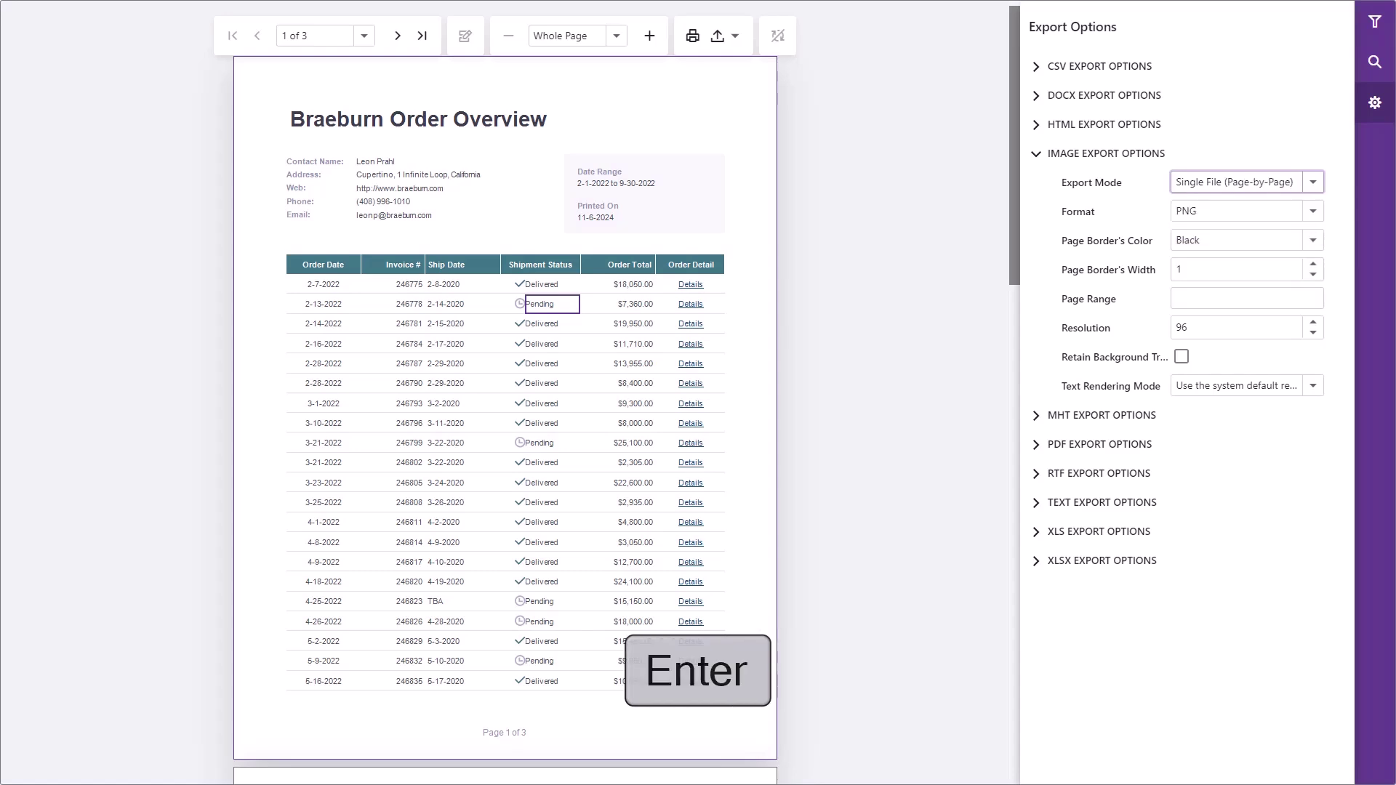
Try toggling the image export option that retains background transparency, and leave its editor.
key("Down")
key("Down")
key("Down")
key("Down")
key("Down")
key("Down")
key("Return")
key("space")
key("Escape")
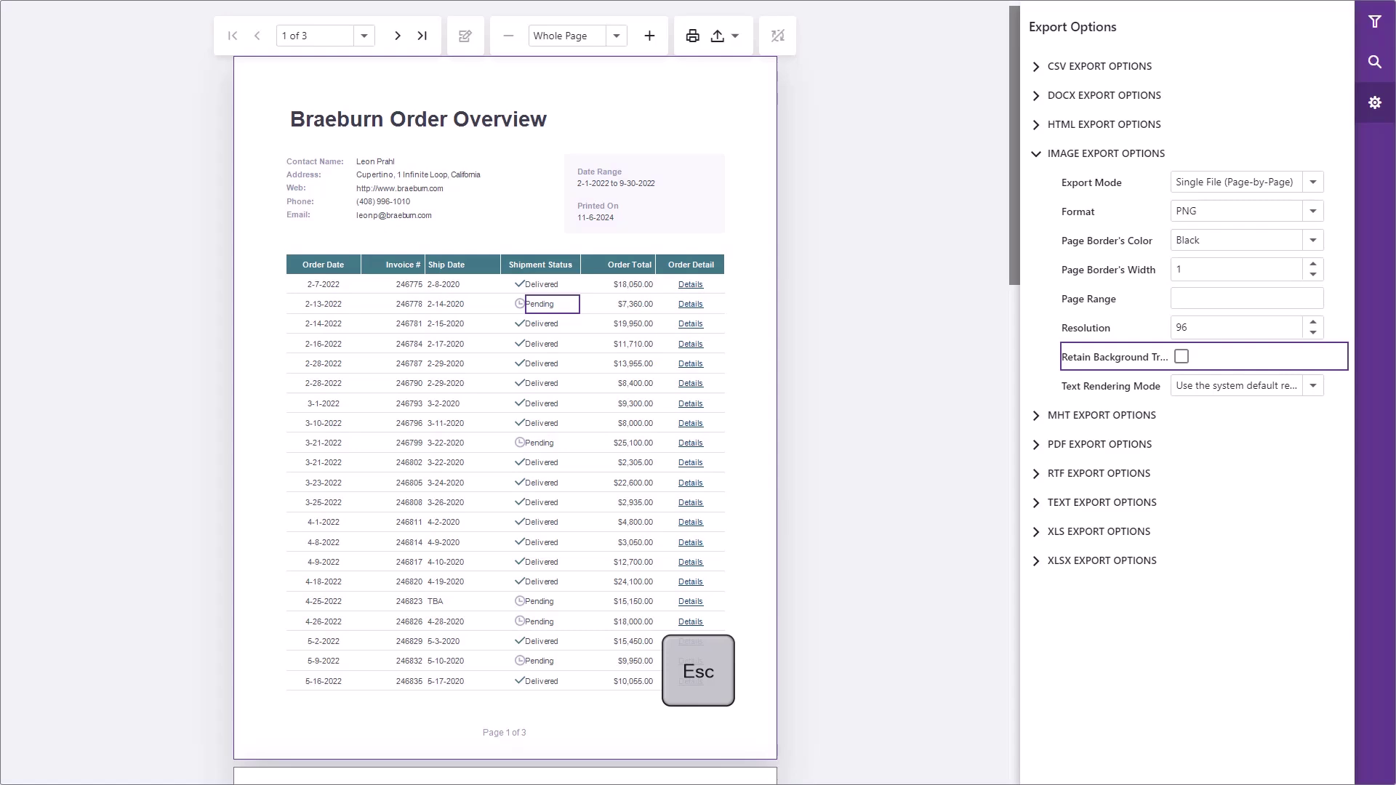
Close the export options and move the focus to the report's first page.
key("shift+Tab")
key("Return")
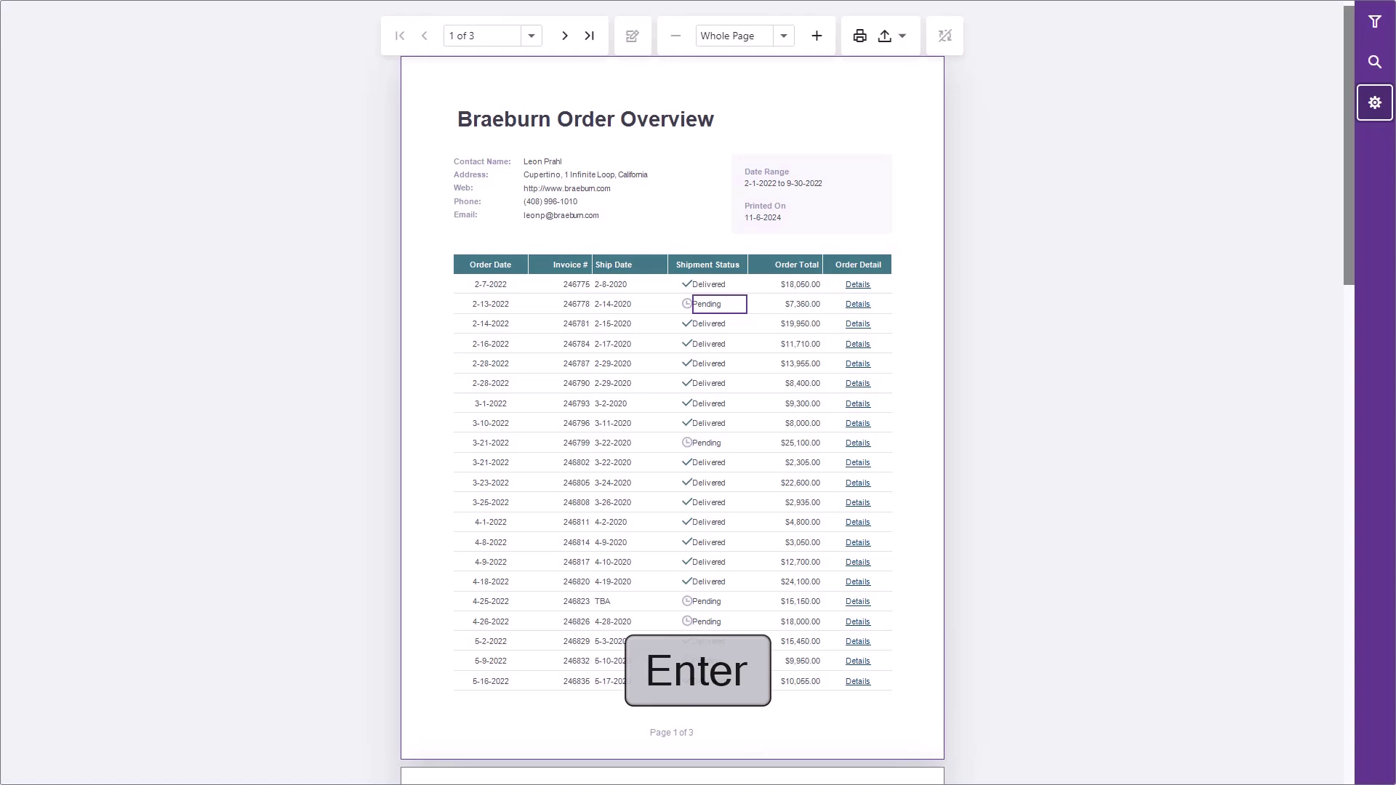
key("Tab")
key("Tab")
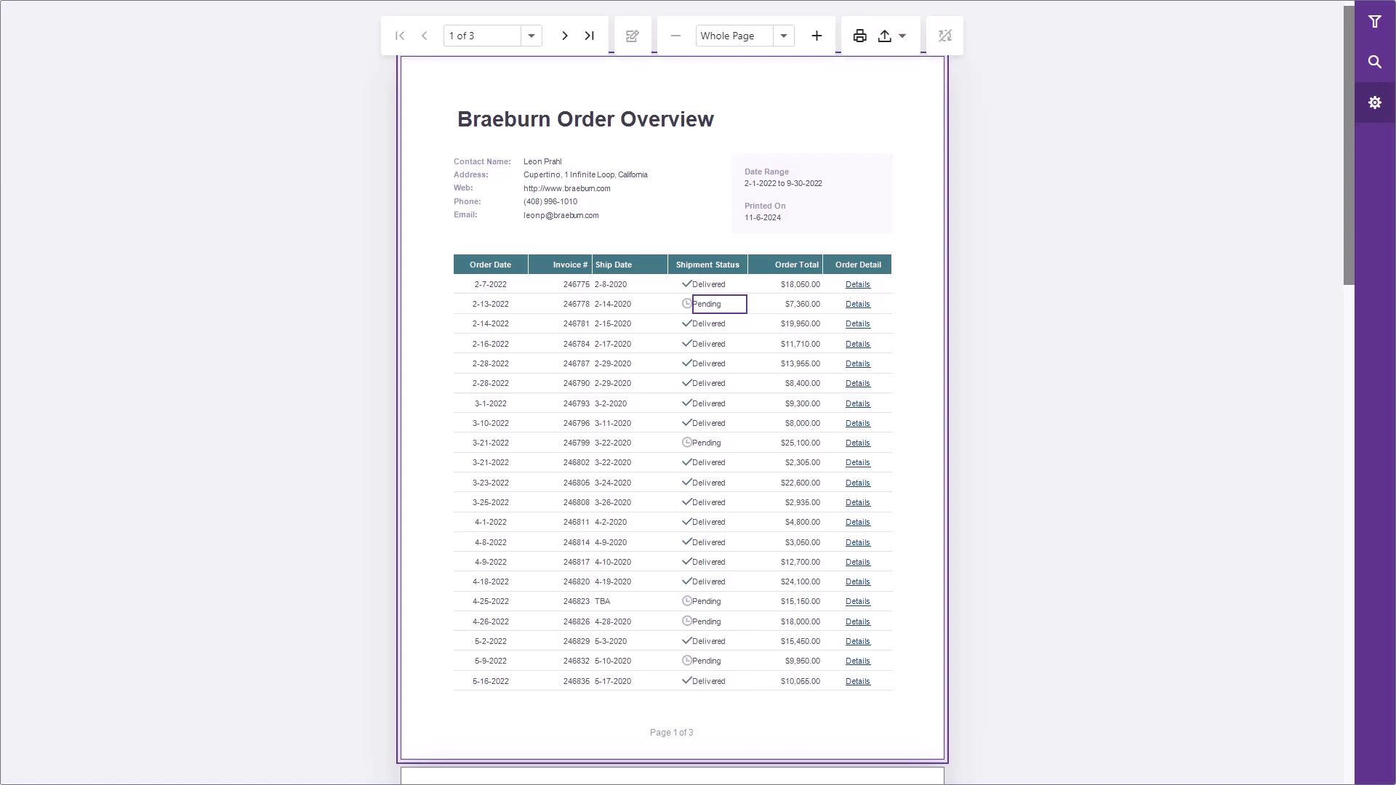
Page forward through the report to page 3 and jump back to page 1.
key("Down")
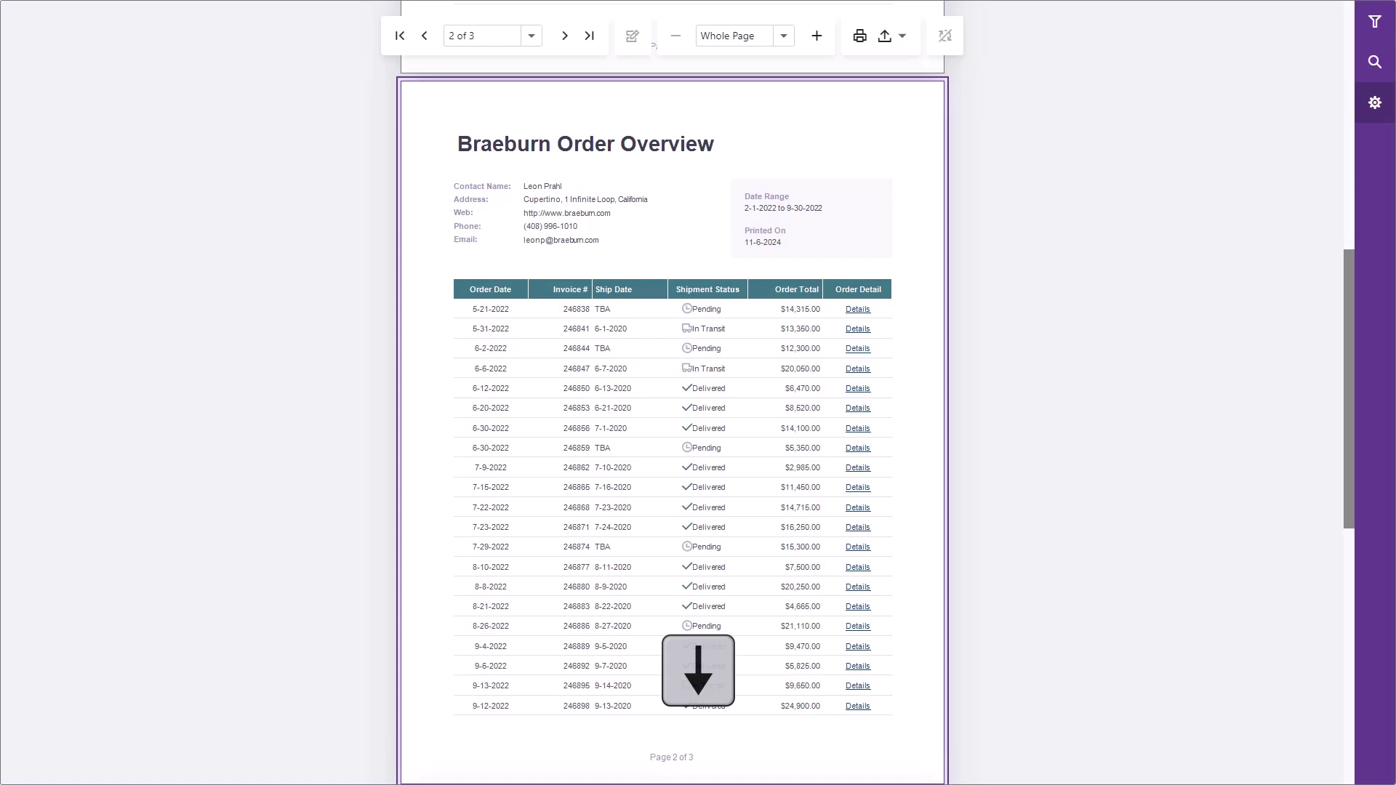
key("Down")
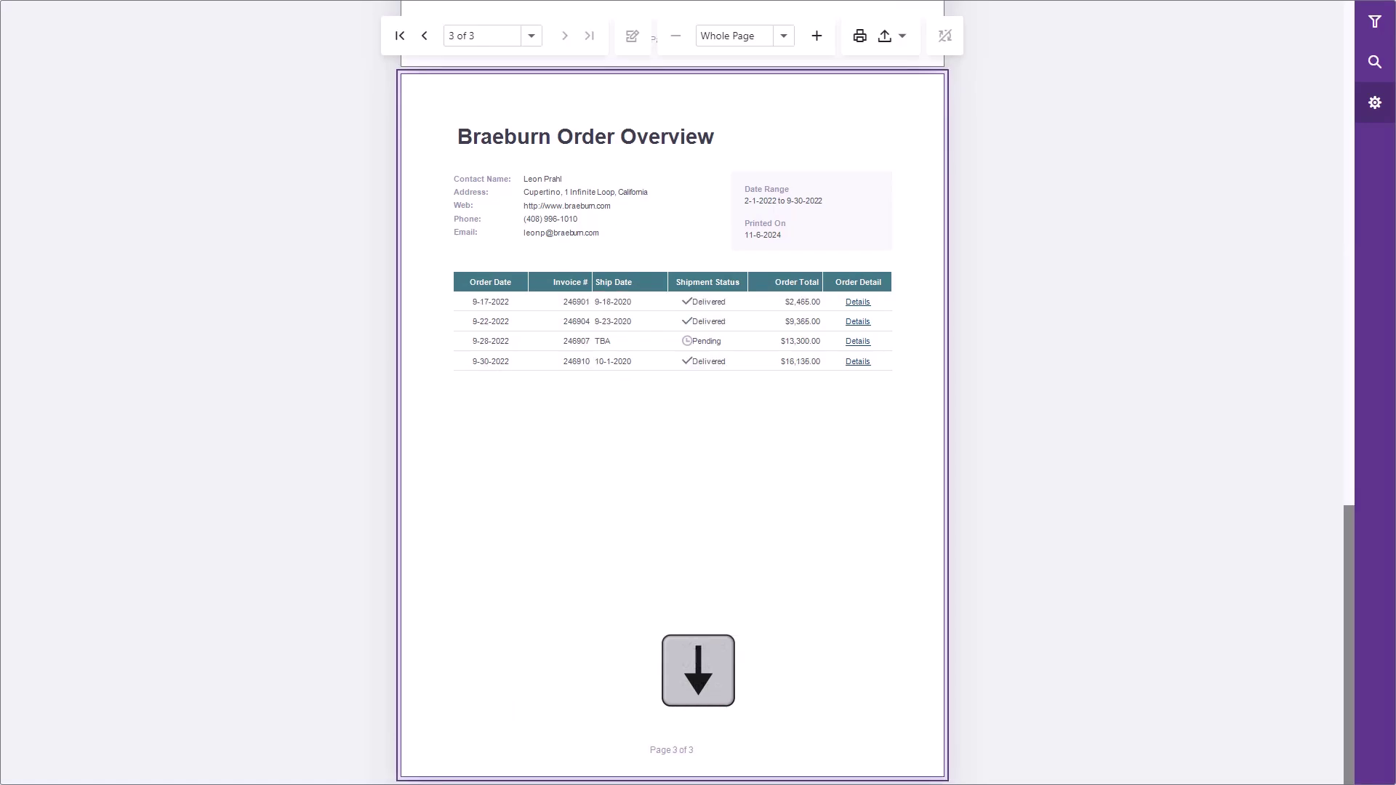
key("ctrl+Up")
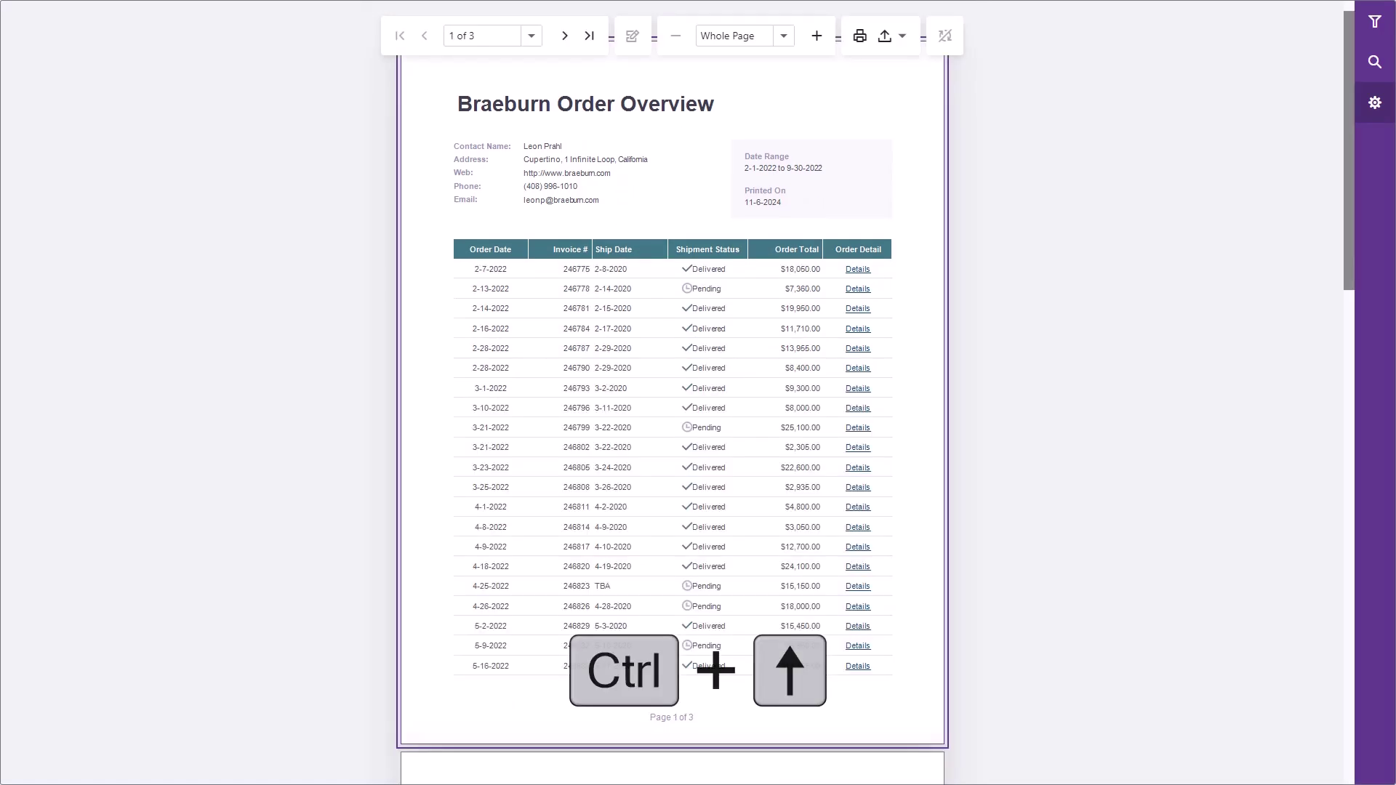
Zoom the report out to 77% and in to 82% before restoring the Whole Page zoom.
key("ctrl+minus")
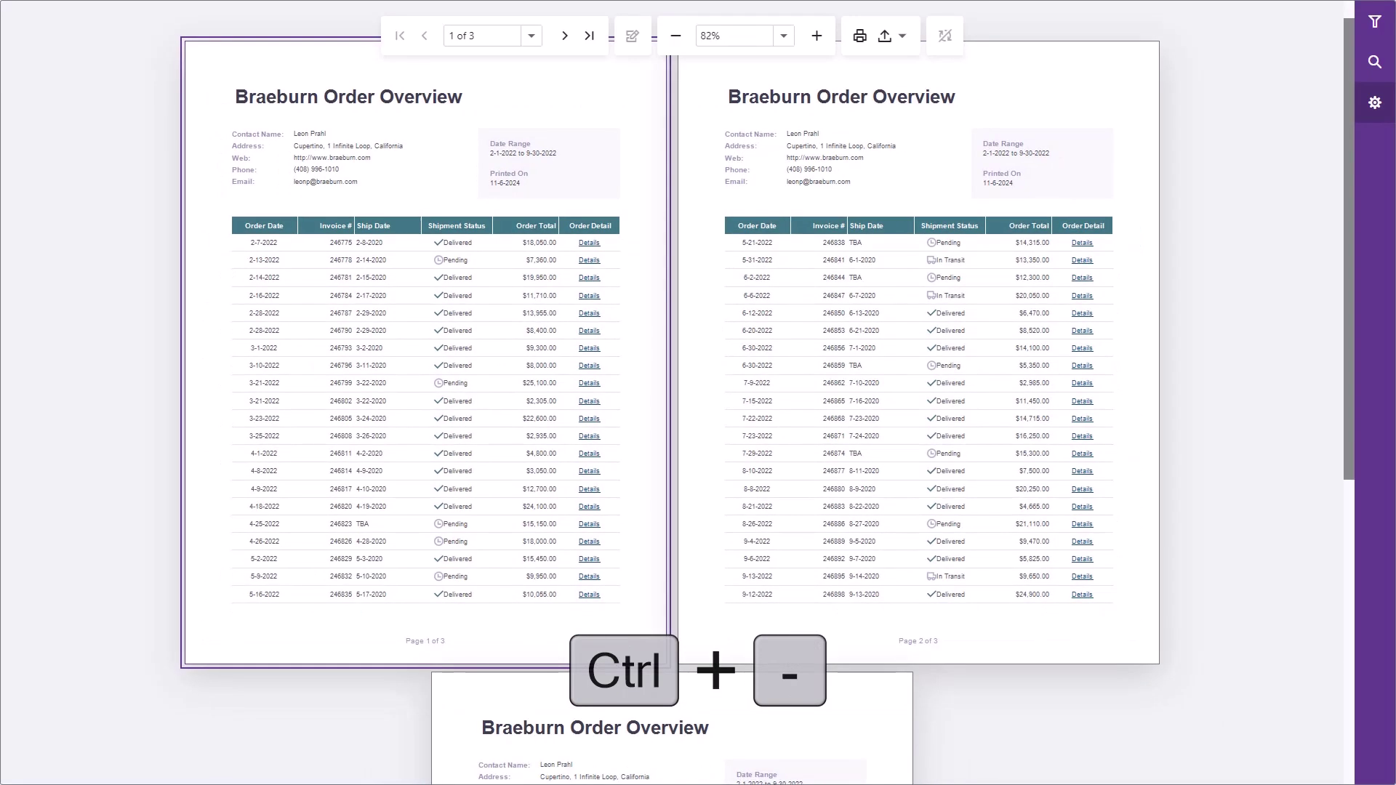
key("ctrl+minus")
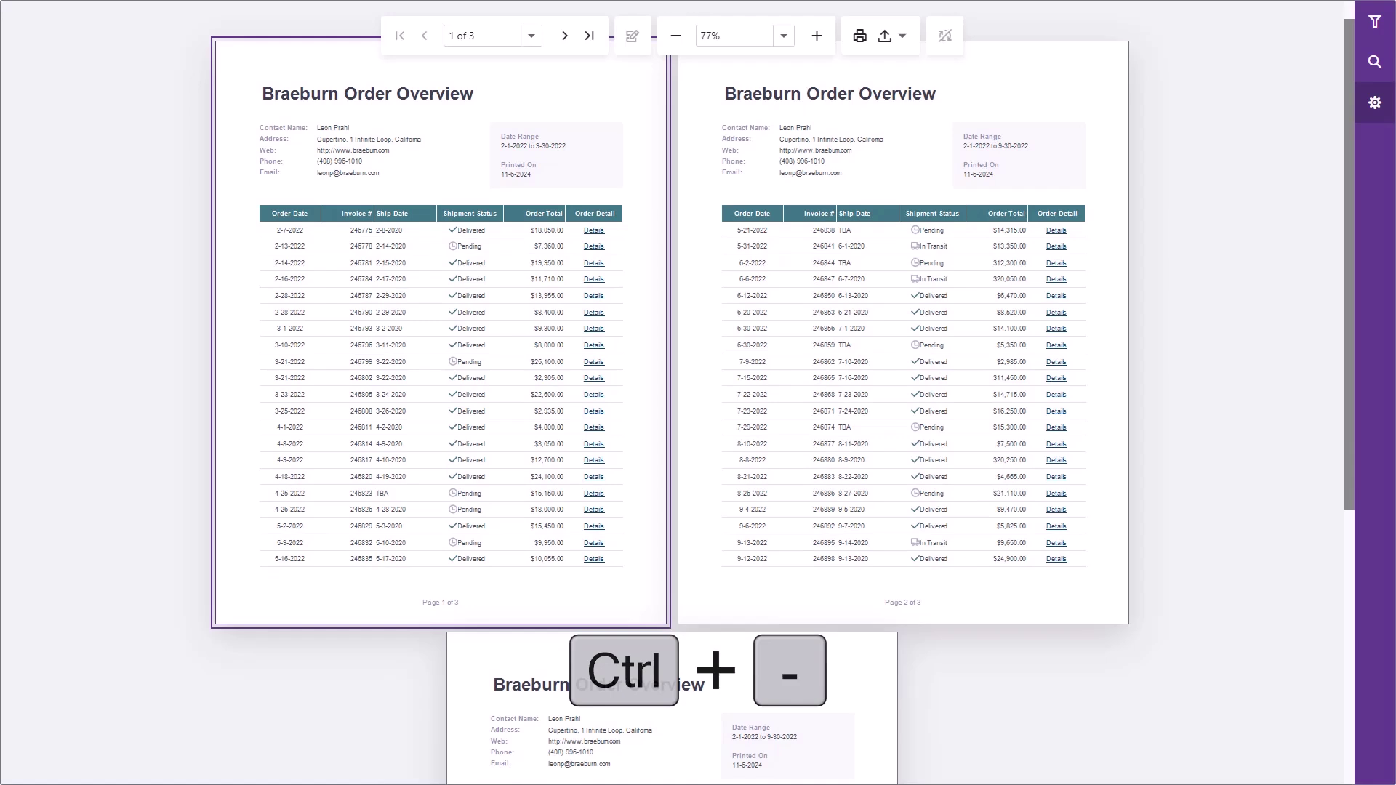
key("ctrl+equal")
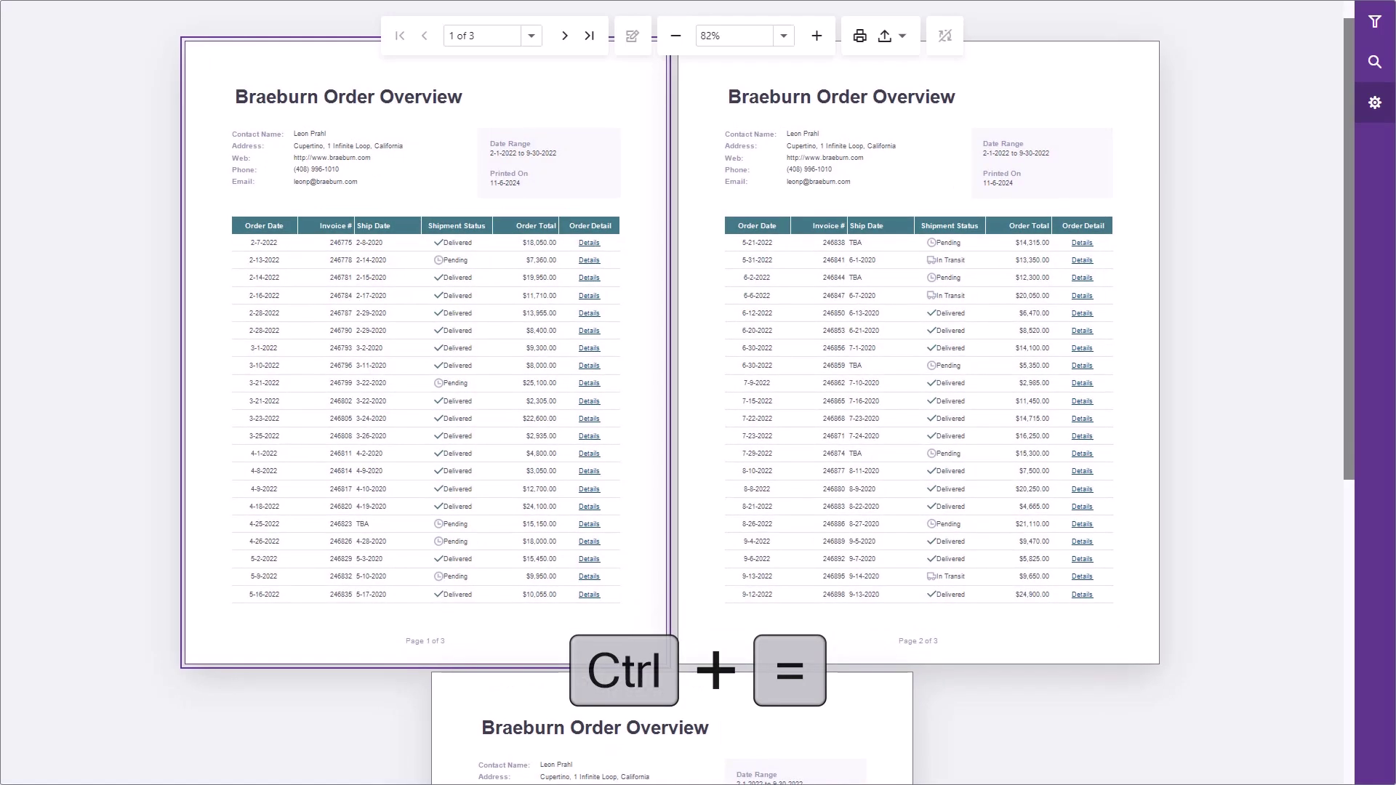
key("ctrl+0")
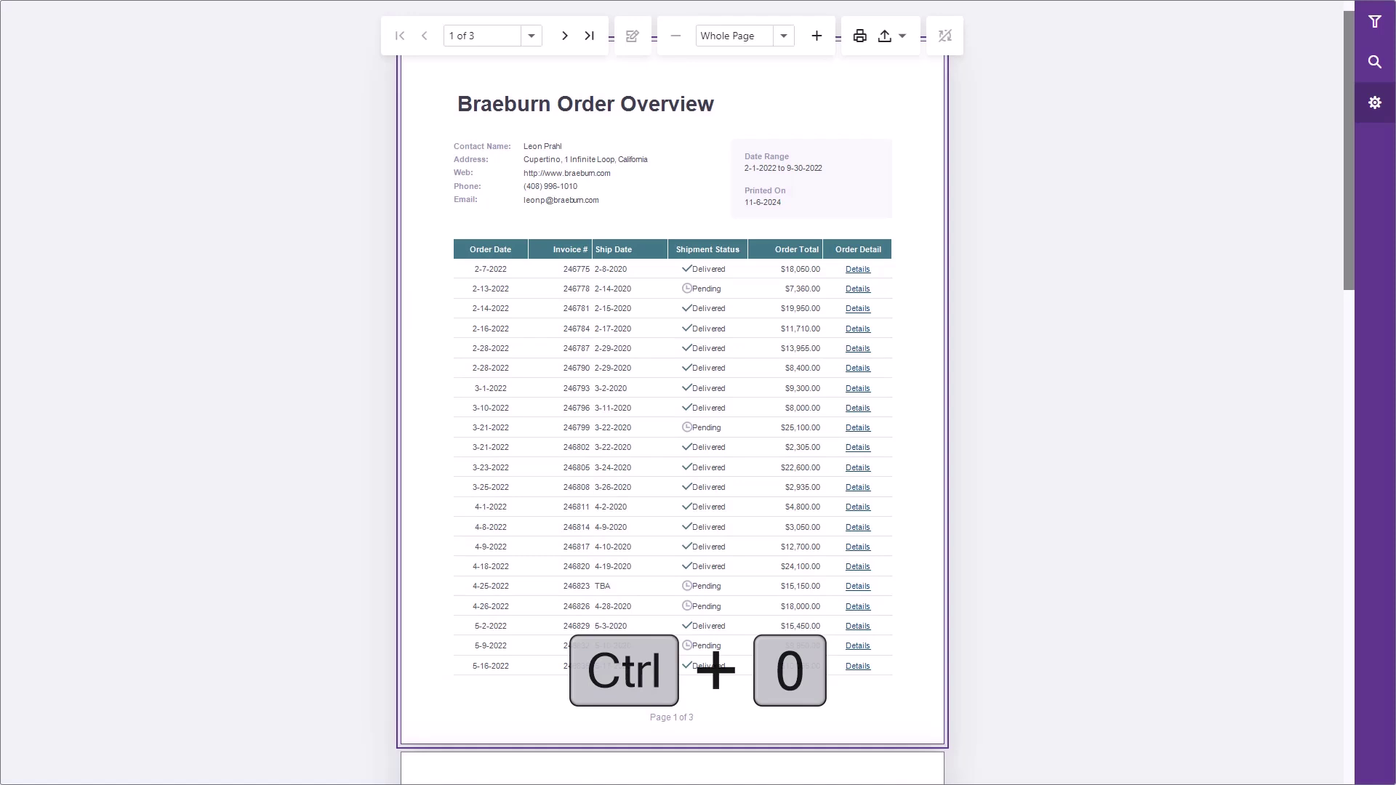
Move through the elements of page 1 to the Details link of the first order, dated 2-7-2022, and open its details report.
key("Return")
key("Down")
key("Down")
key("Down")
key("Down")
key("Down")
key("Down")
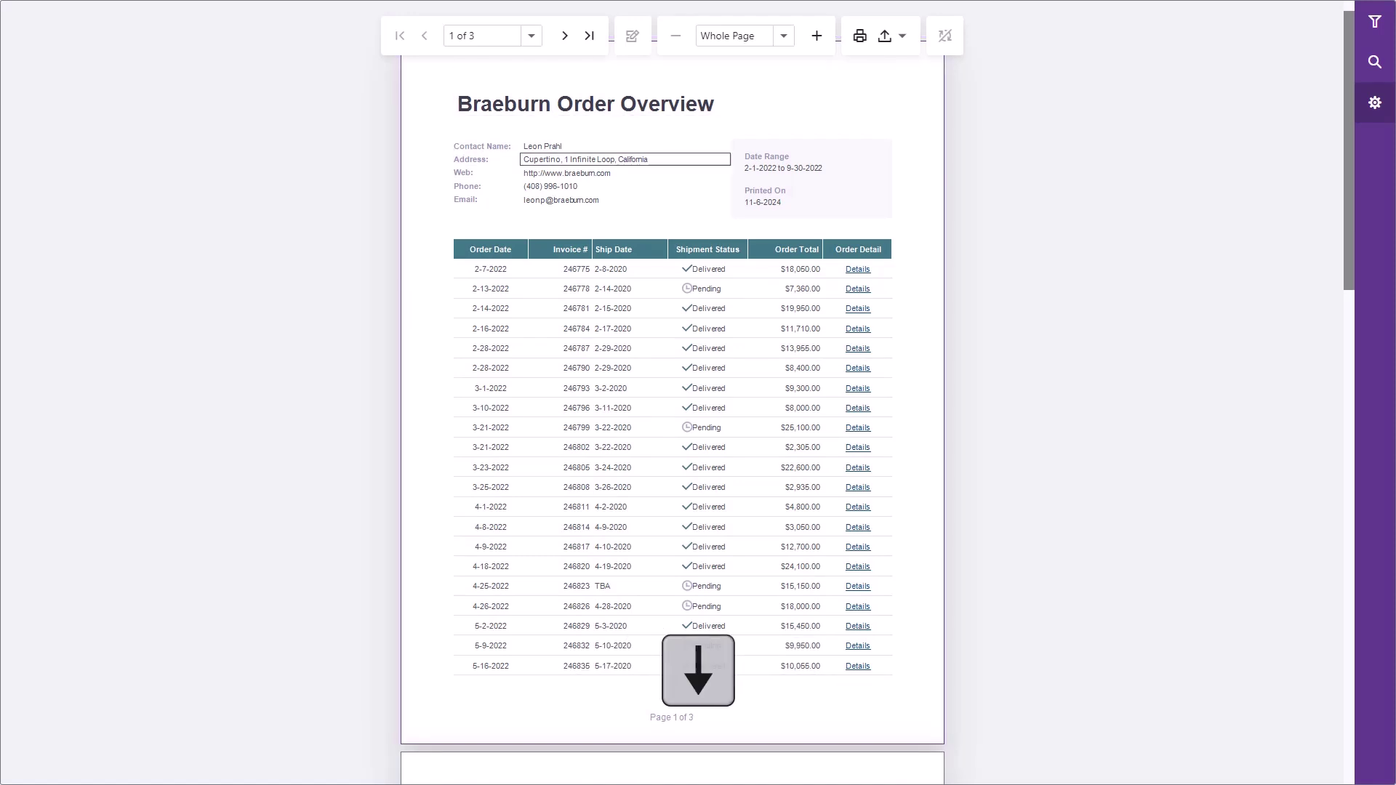
key("Down")
key("Down")
key("Down")
key("Down")
key("Down")
key("Down")
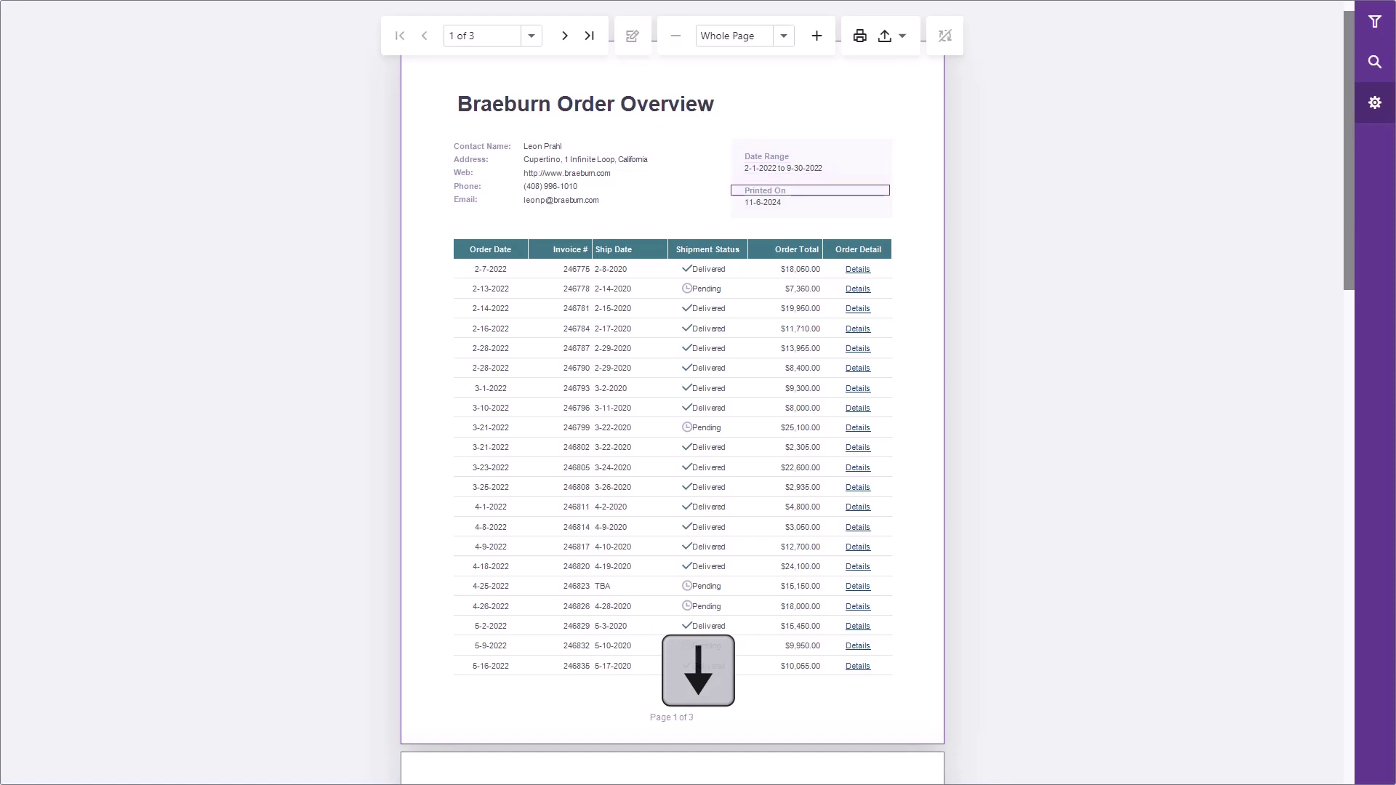
key("Down")
key("Down")
key("Down")
key("Down")
key("Down")
key("Down")
key("Down")
key("Down")
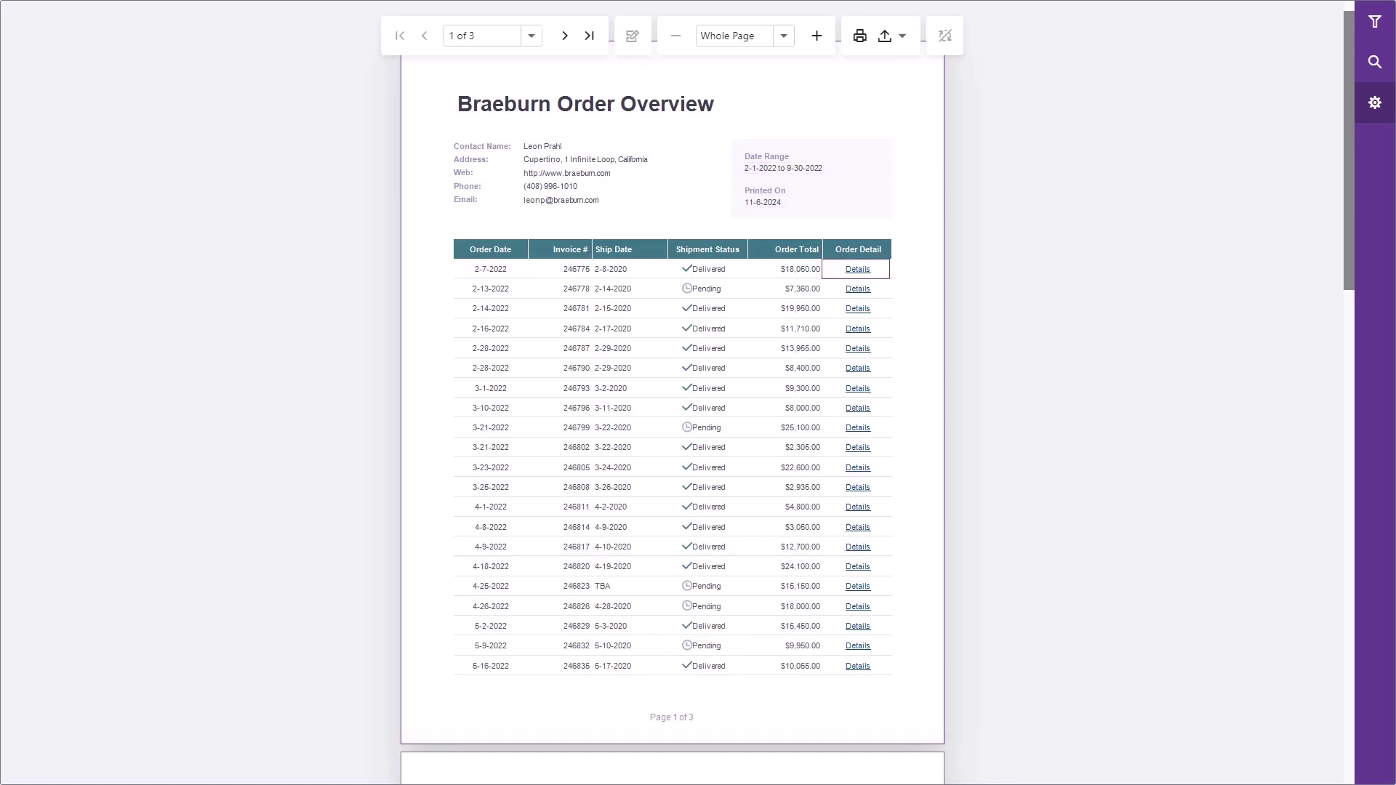
key("Return")
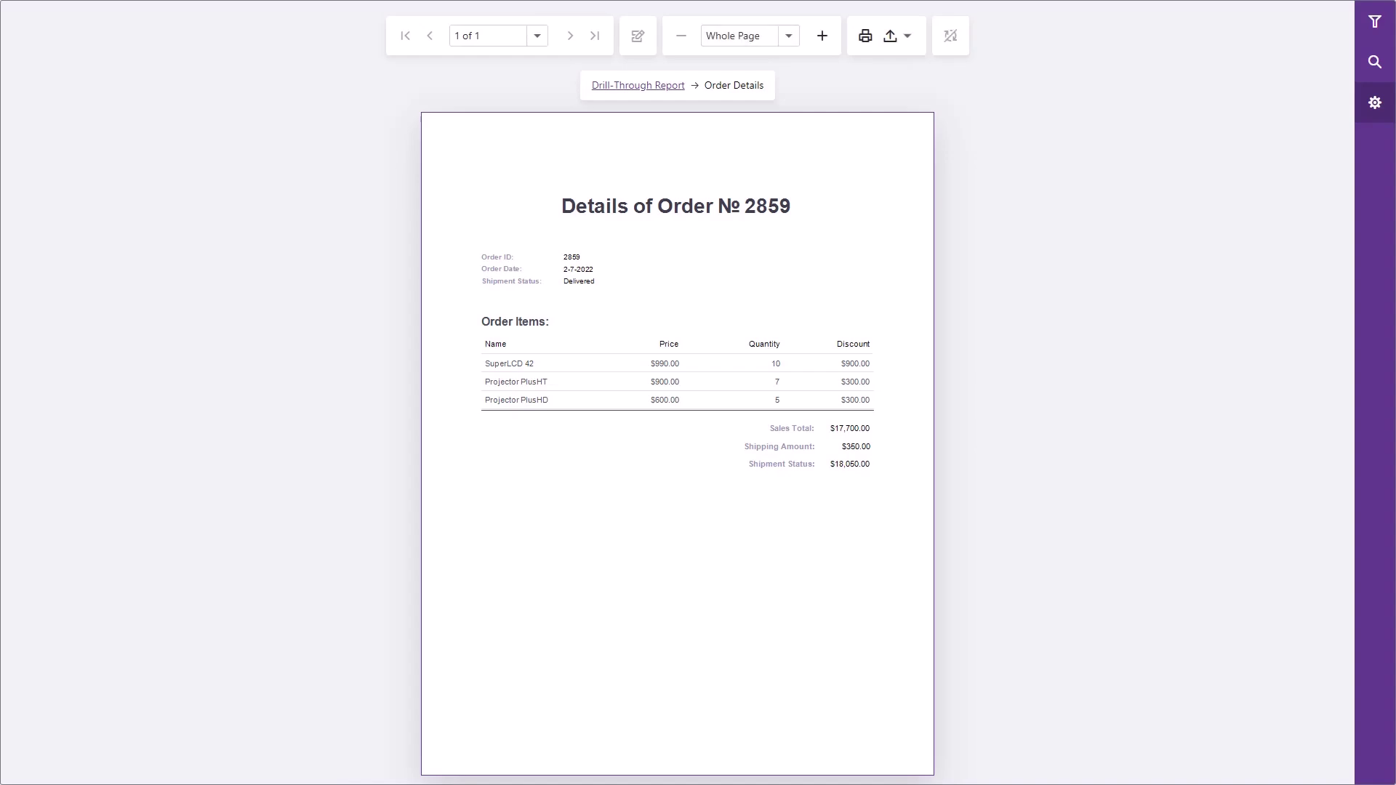
Return from the order details to the main Drill-Through Report.
key("shift+Tab")
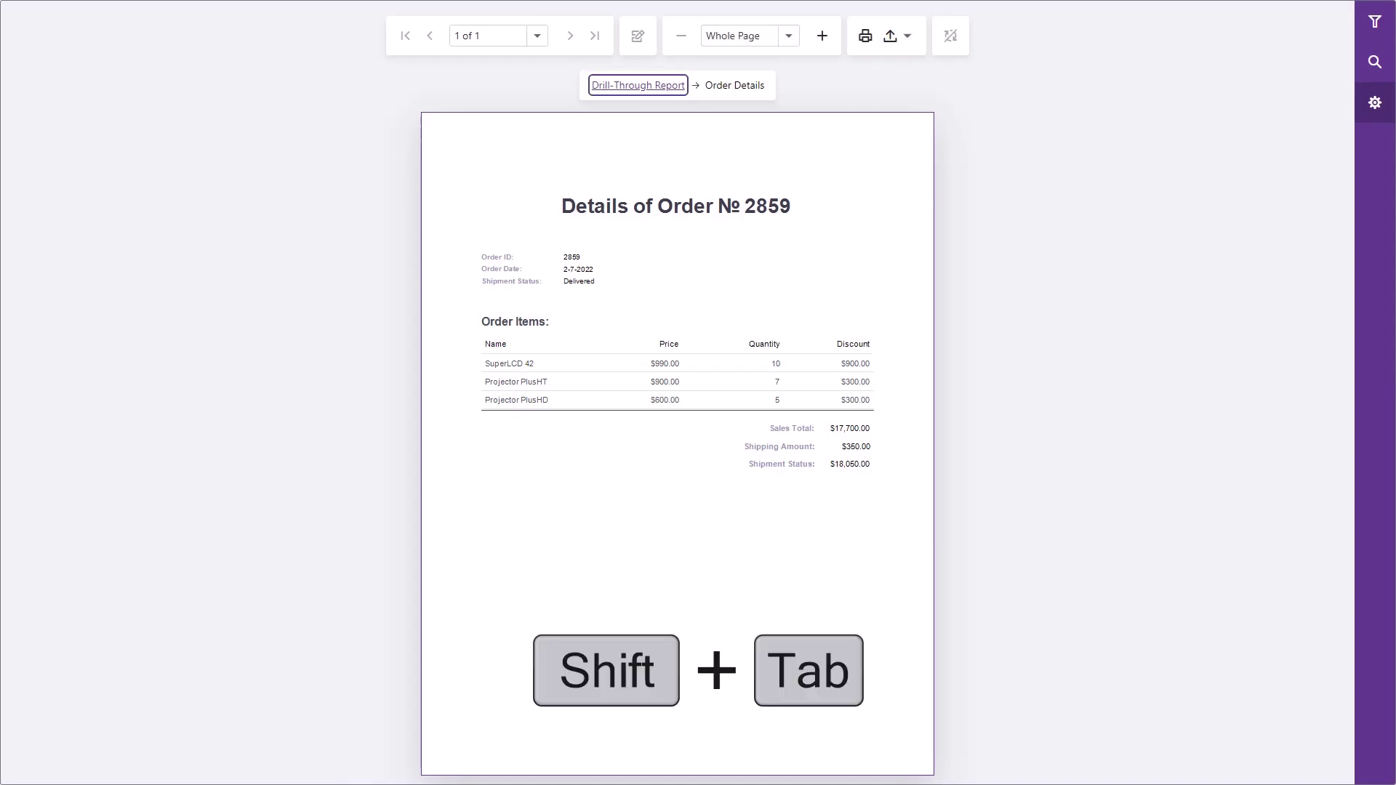
key("Return")
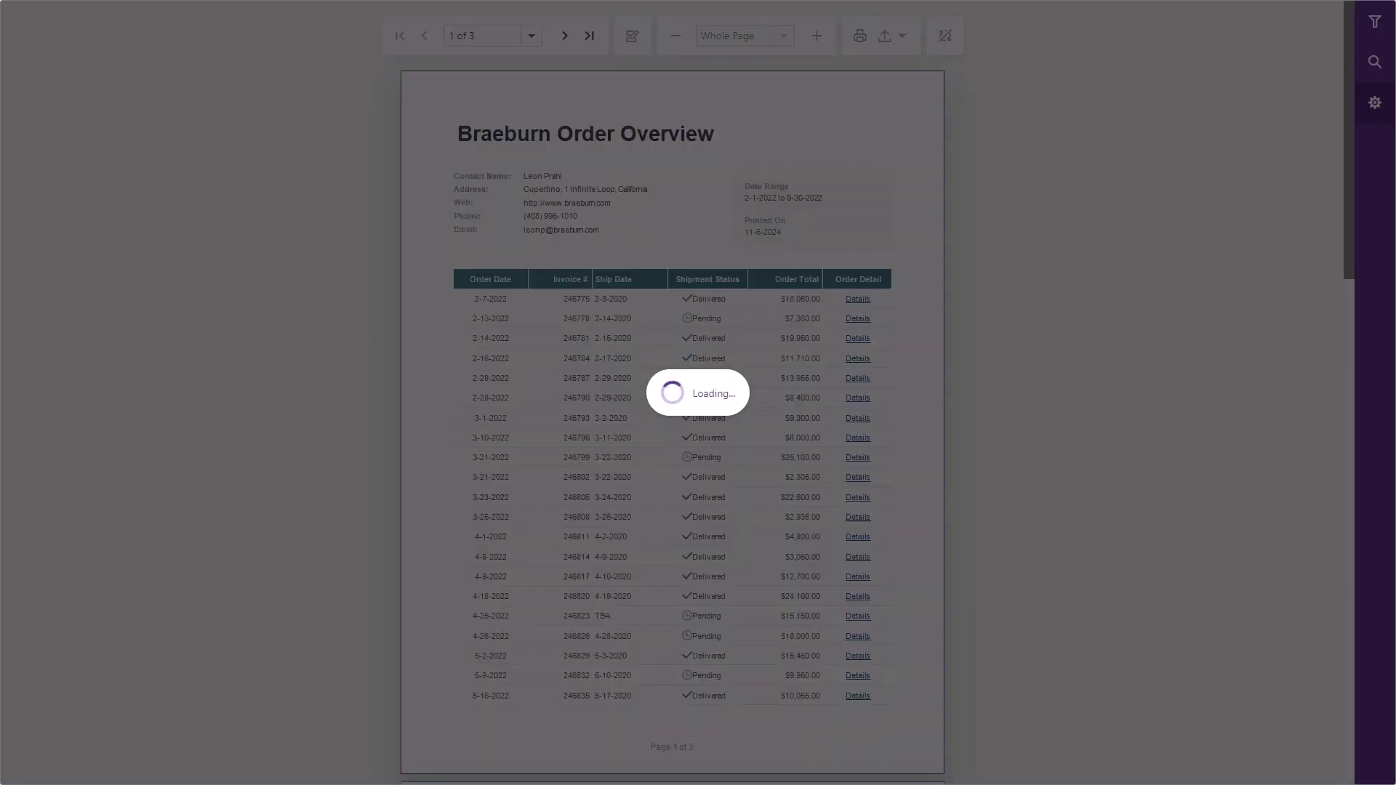